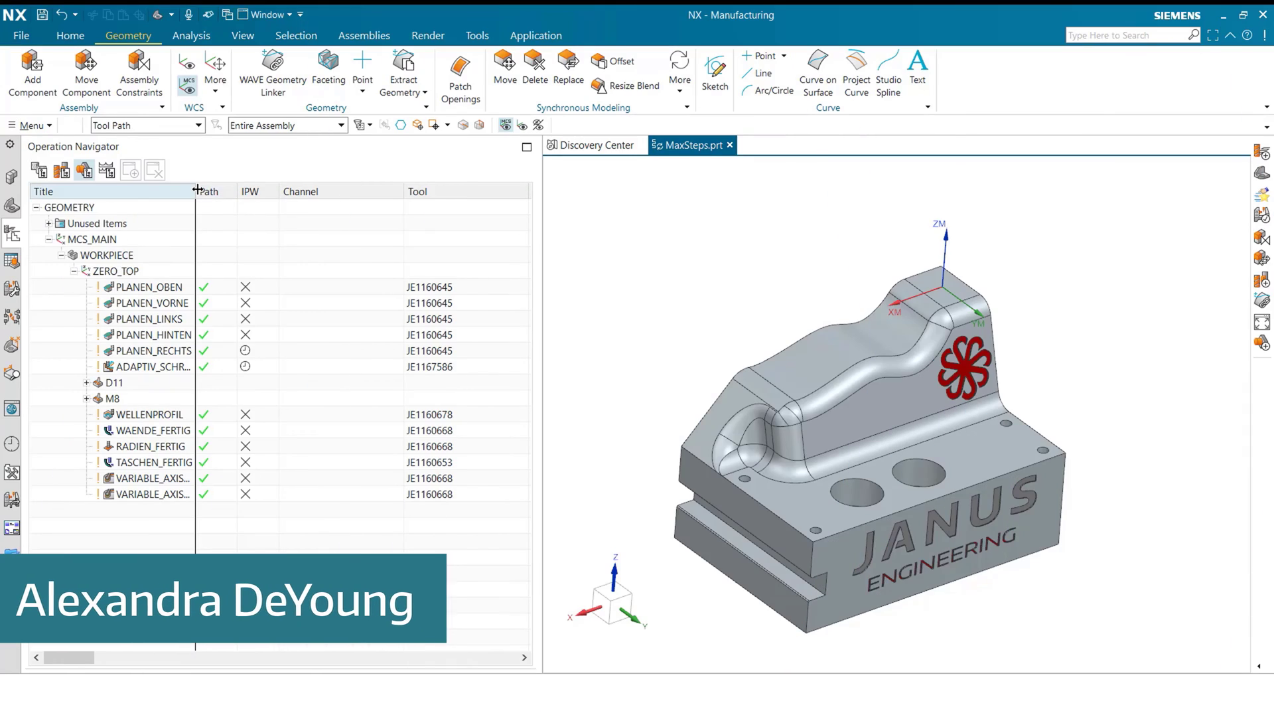
Step: Widen the Title column to show full operation names and display the VARIABLE_AXIS_GUIDING_CURVES toolpath
left_click_drag(197, 191, 353, 191)
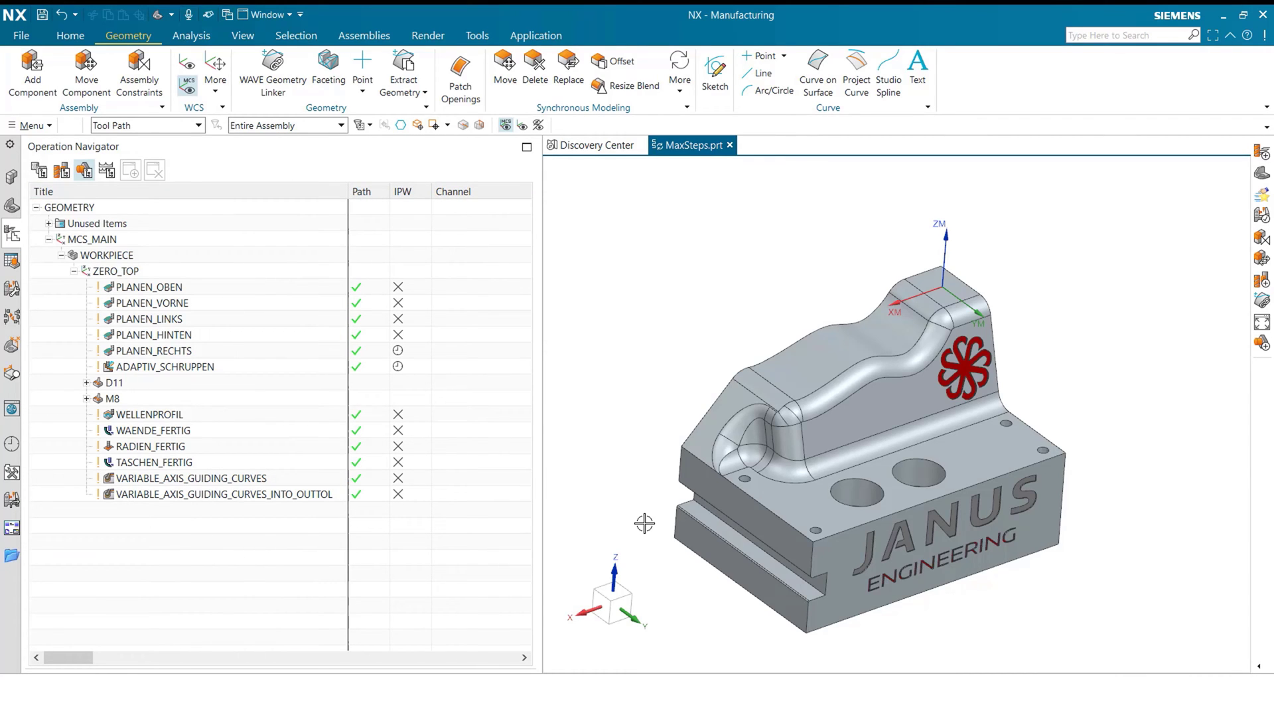
left_click_drag(252, 482, 428, 488)
scroll(832, 433, "up", 6)
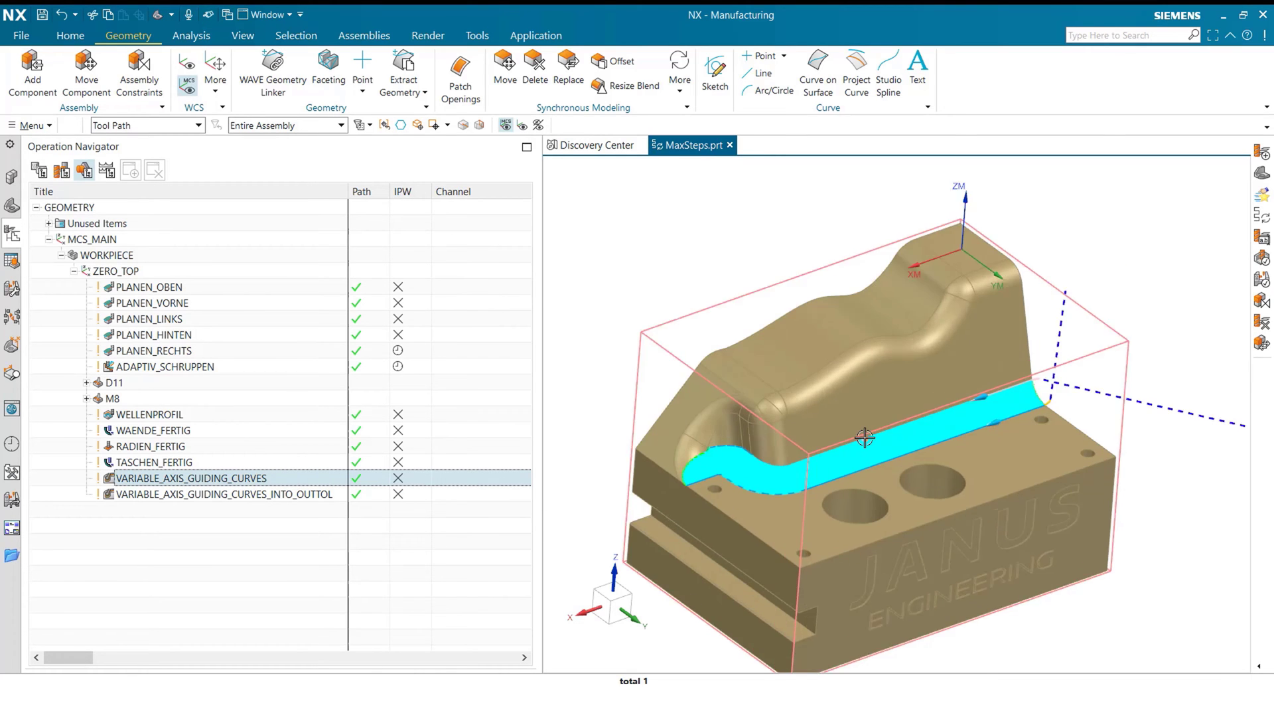
scroll(884, 444, "down", 5)
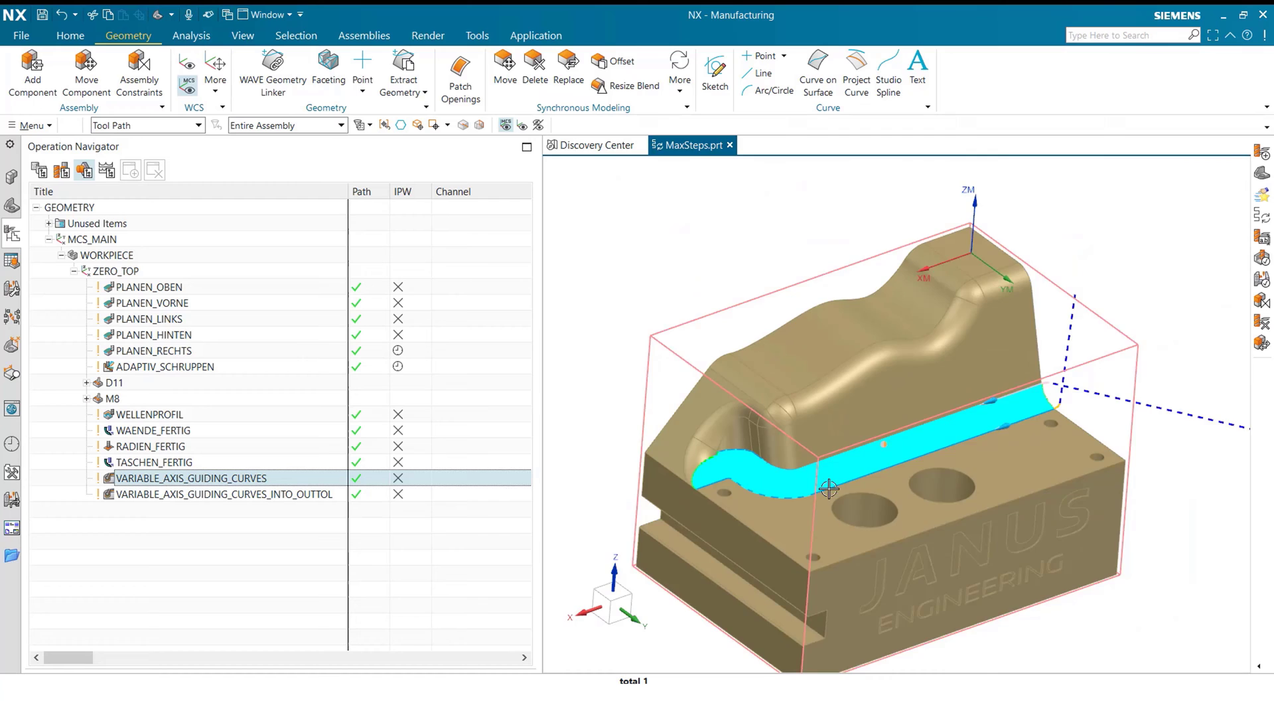
scroll(715, 503, "up", 5)
Step: Compare with the INTO_OUTTOL toolpath, then zoom in on the VARIABLE_AXIS_GUIDING_CURVES toolpath in the channel
left_click(219, 496)
left_click_drag(218, 497, 358, 499)
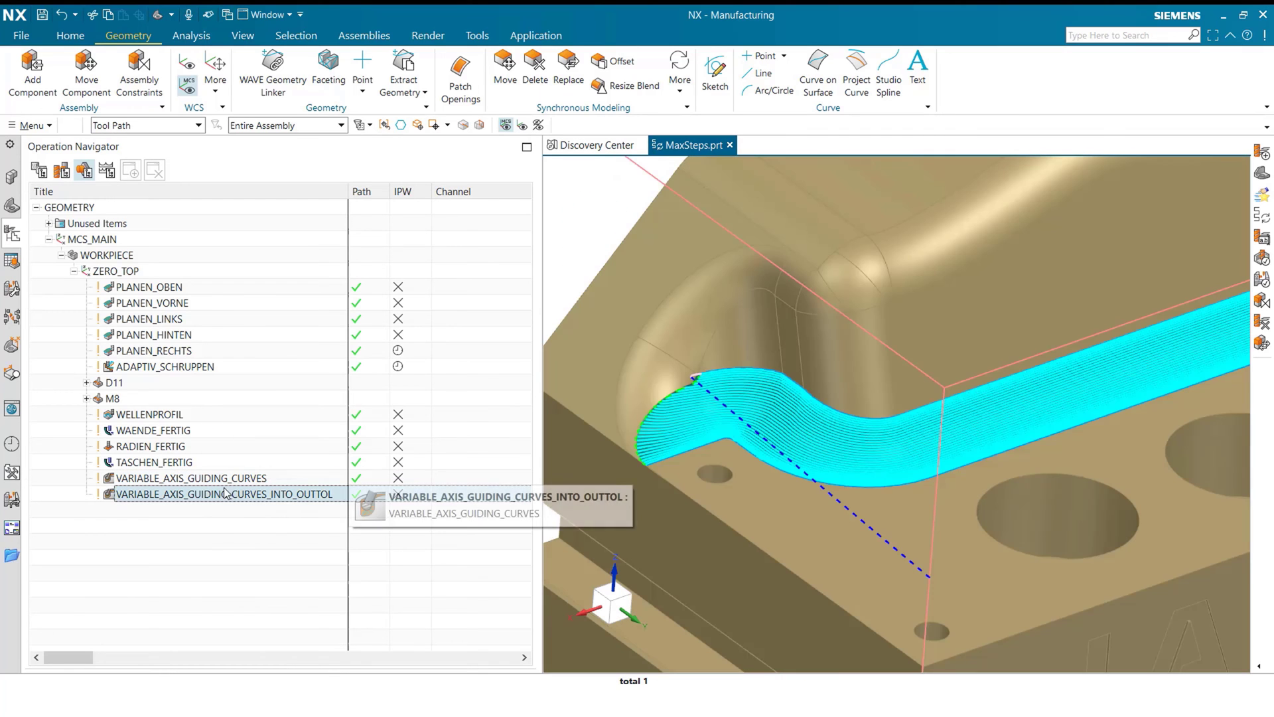
left_click(228, 479)
scroll(763, 405, "up", 3)
scroll(763, 405, "up", 2)
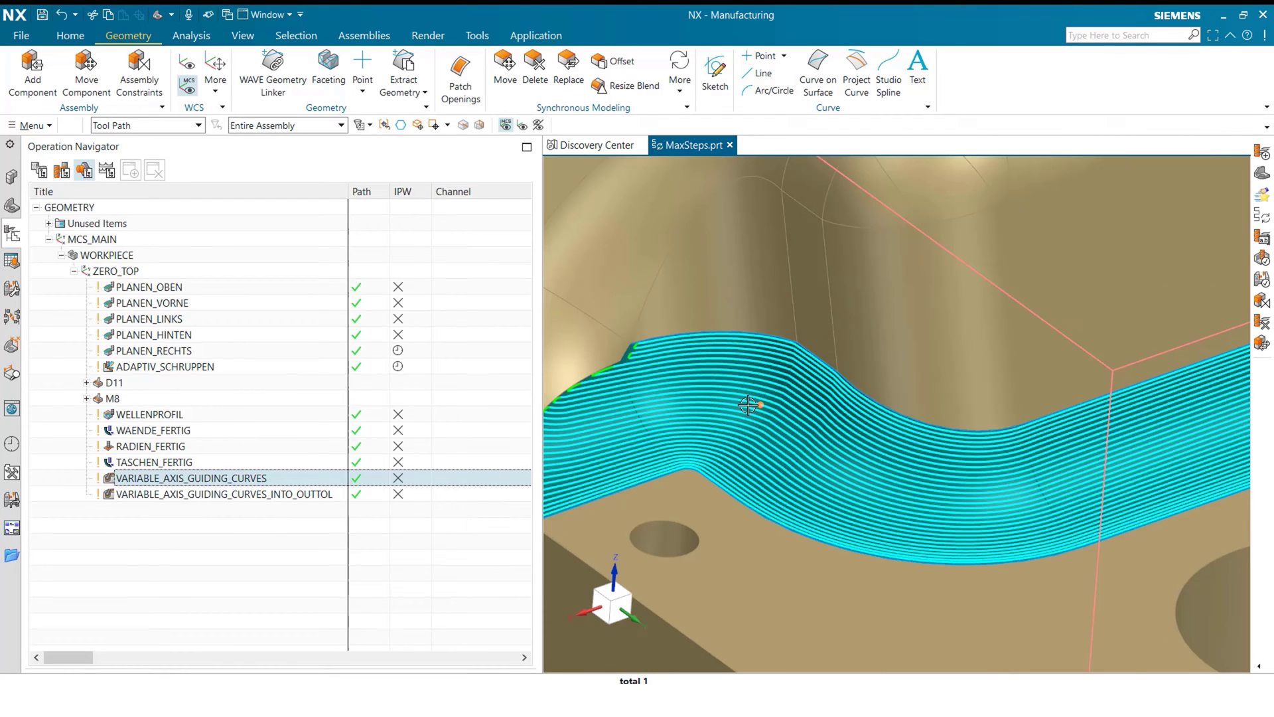
mouse_move(159, 483)
left_mouse_down()
mouse_move(362, 488)
mouse_move(164, 482)
left_mouse_up()
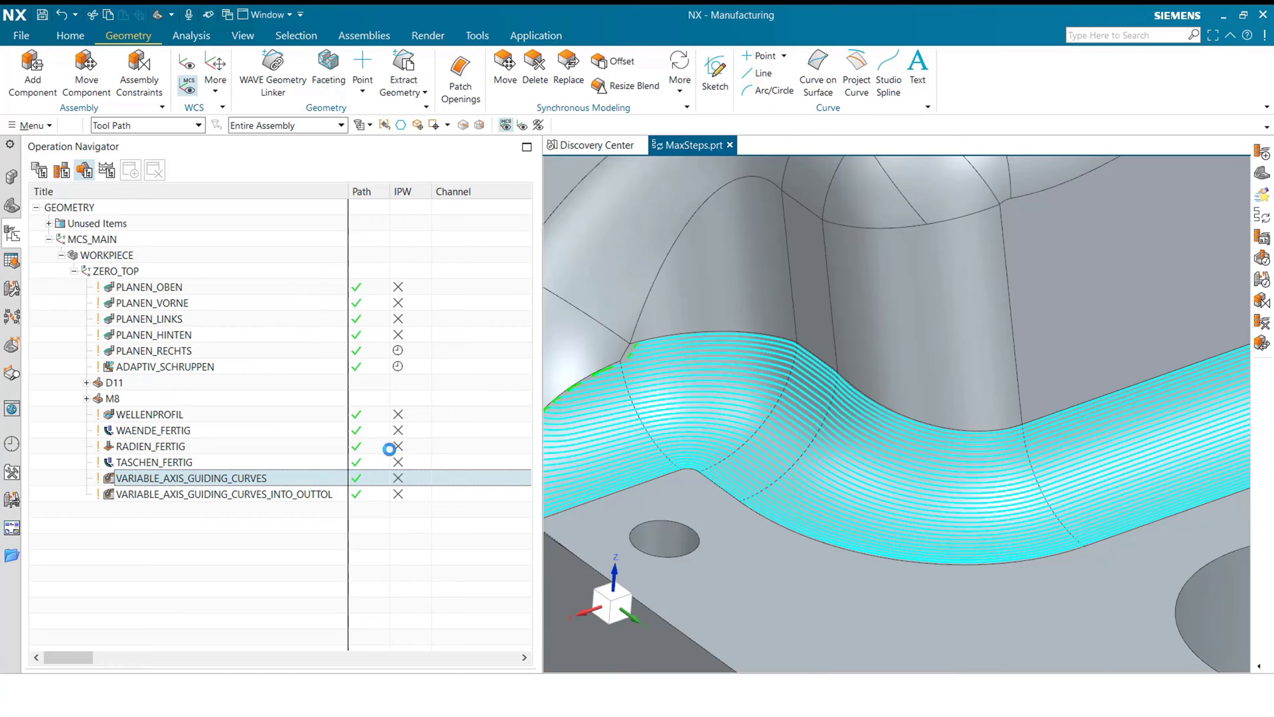
double_click(629, 400)
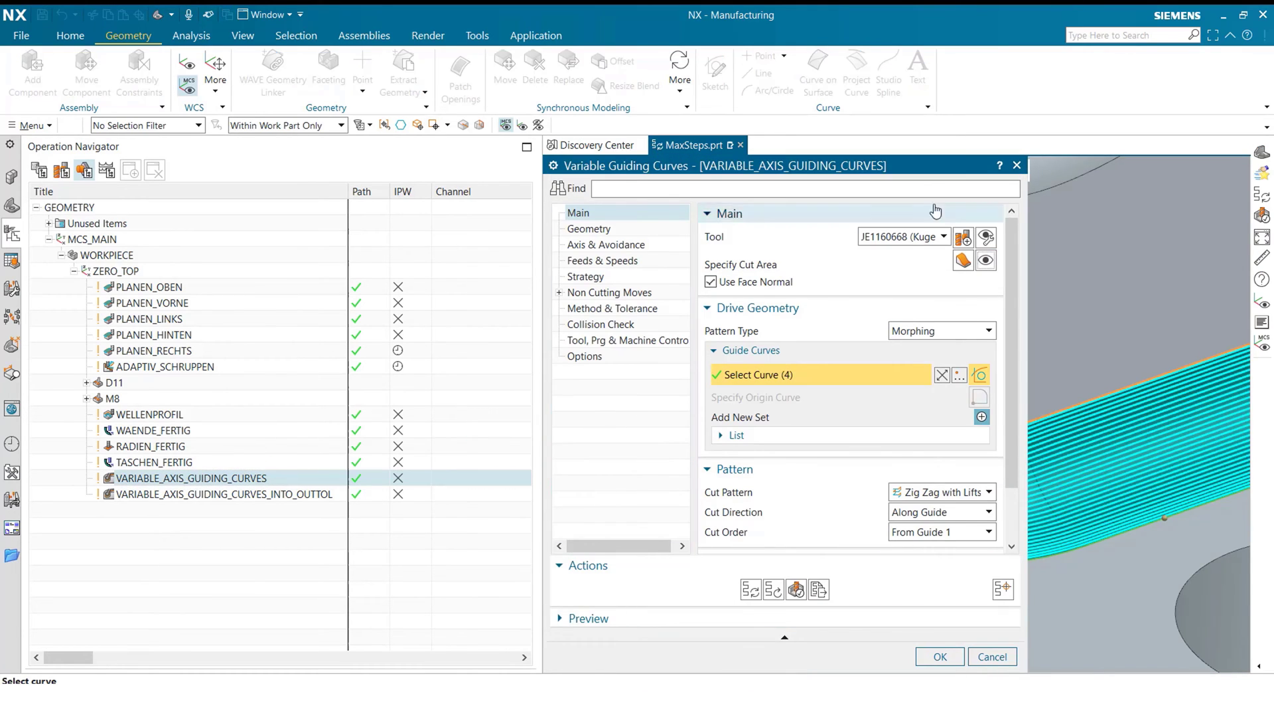
left_click_drag(906, 169, 534, 120)
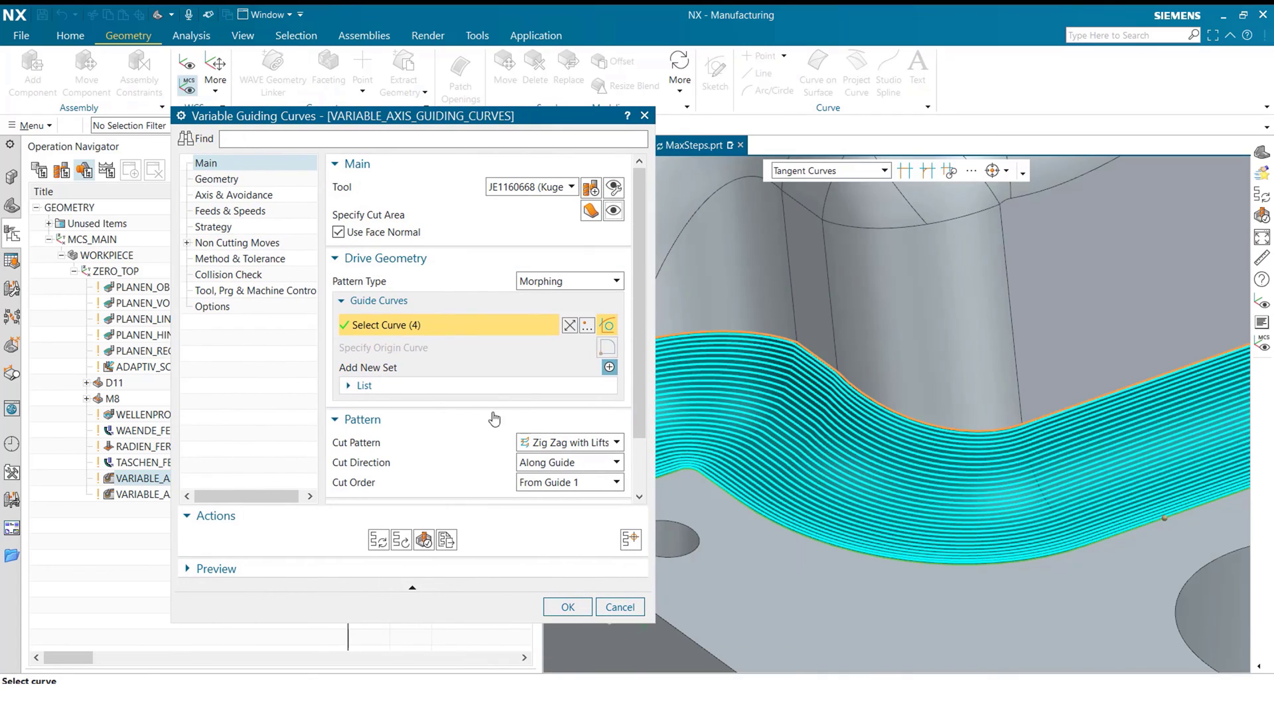
left_click(362, 384)
left_click(387, 408)
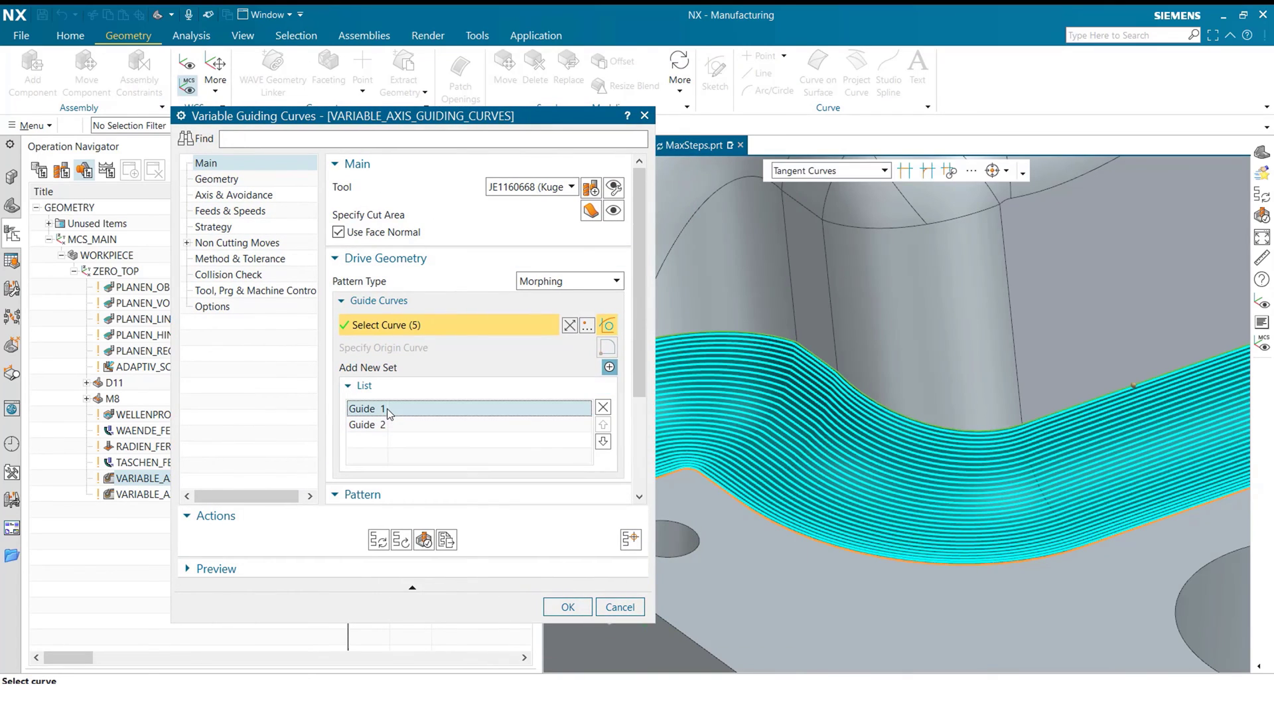
left_click(390, 425)
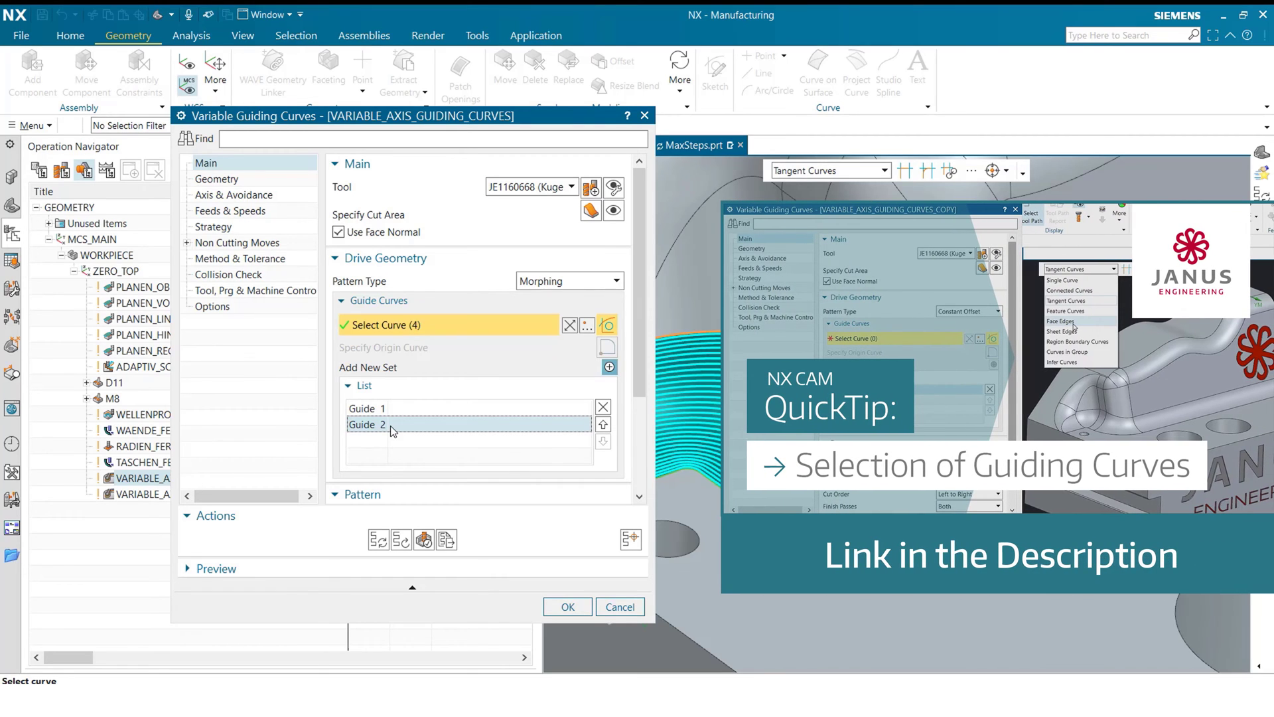
left_click(568, 607)
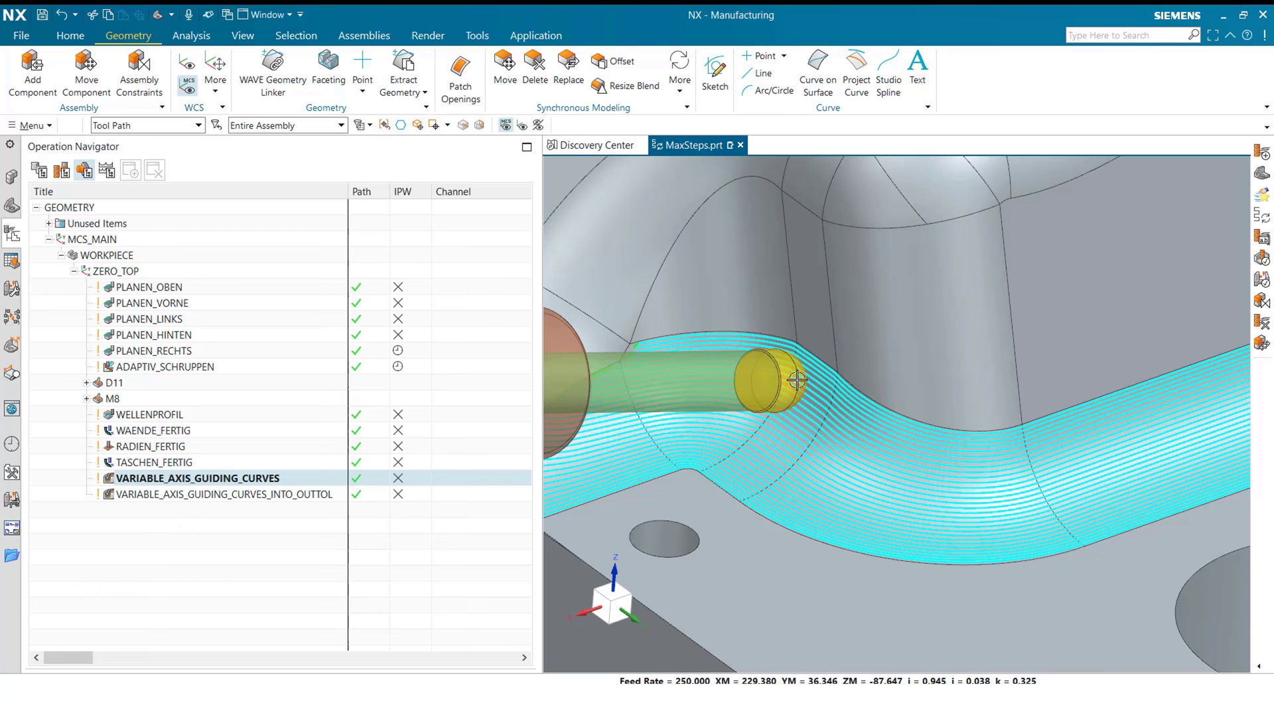
Step: Place the tool at toolpath point XM 228.316, YM 67.900, ZM -97.835
scroll(873, 411, "down", 5)
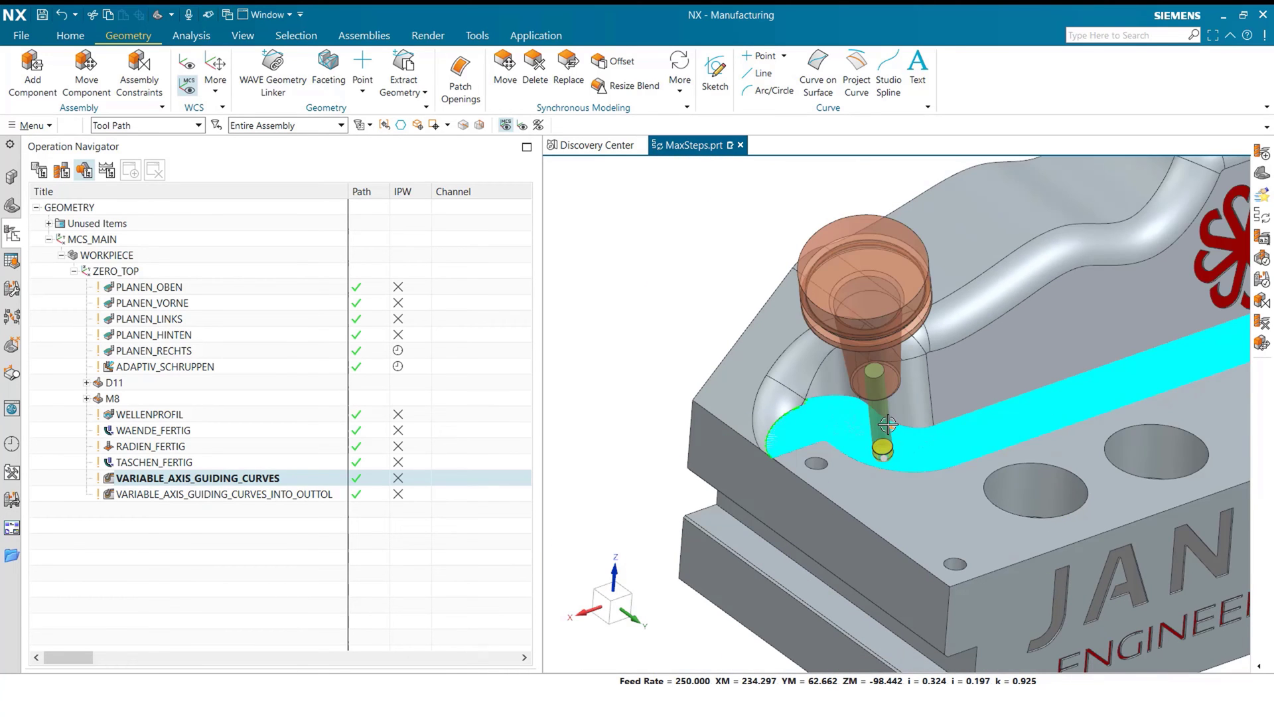
scroll(889, 428, "up", 5)
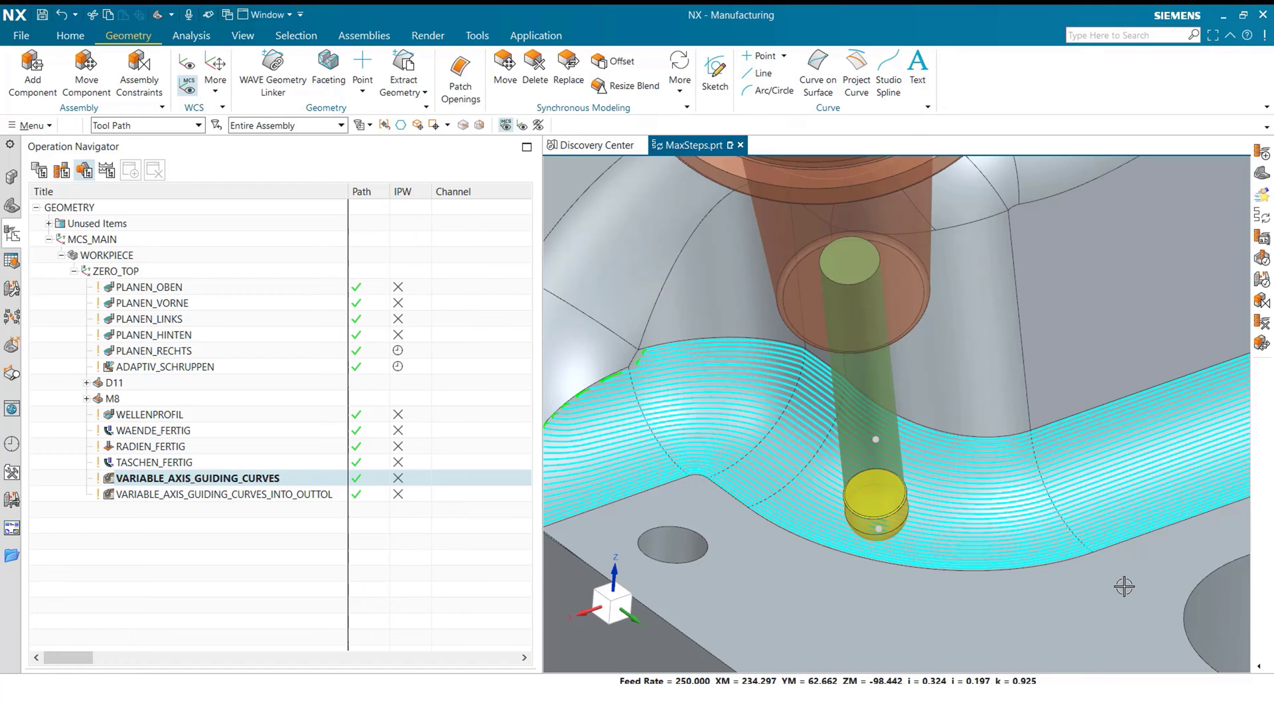
left_click(929, 529)
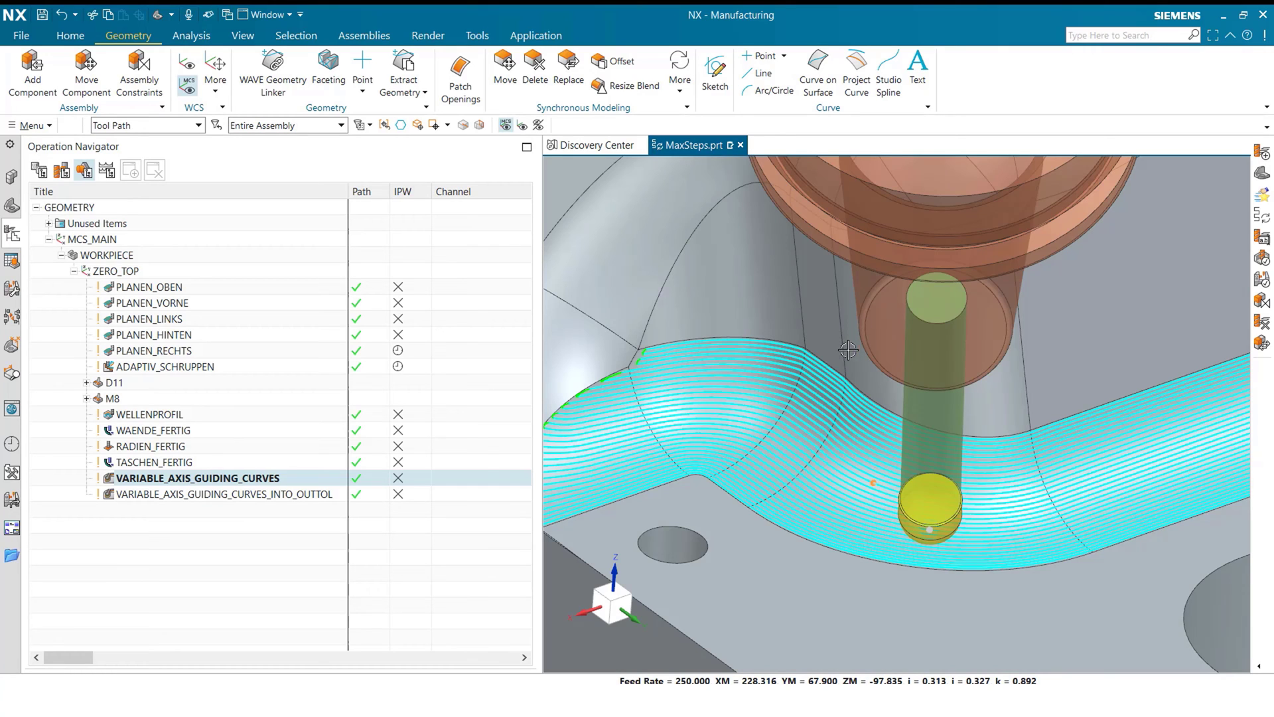
Step: Show the toolpath end points as dots on the VARIABLE_AXIS_GUIDING_CURVES path
left_click(69, 35)
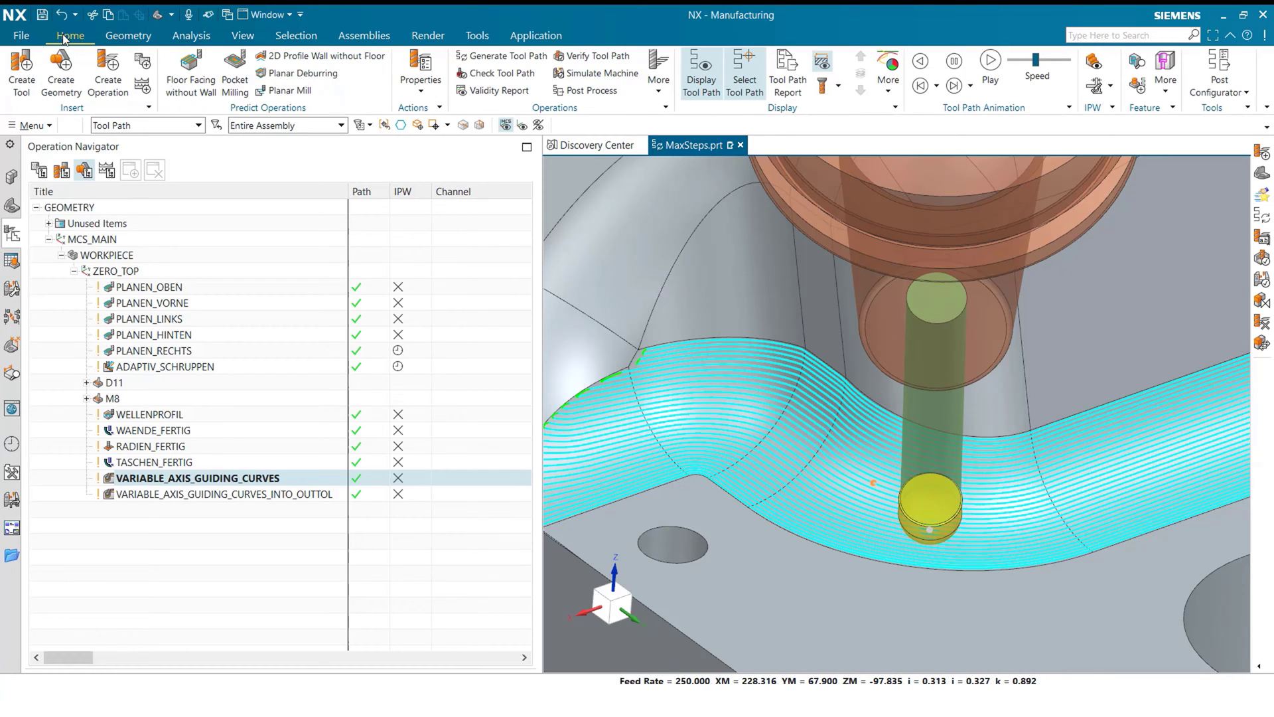
left_click(889, 87)
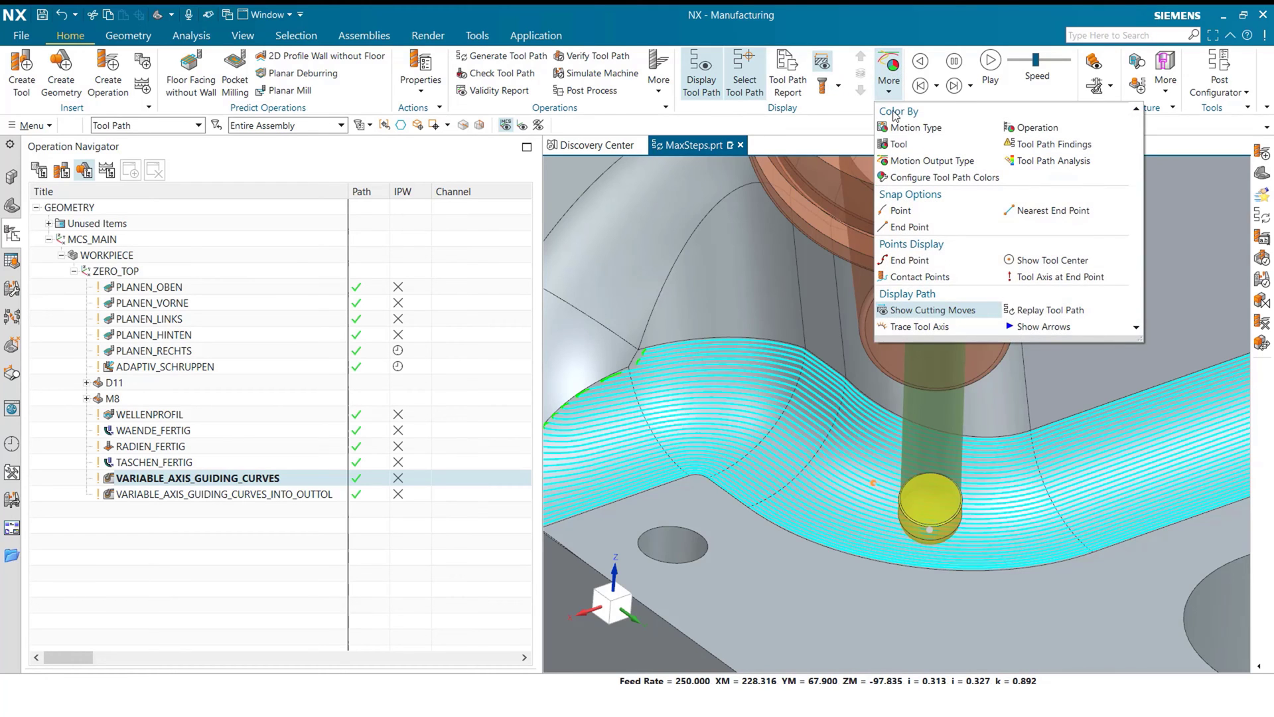
left_click(913, 260)
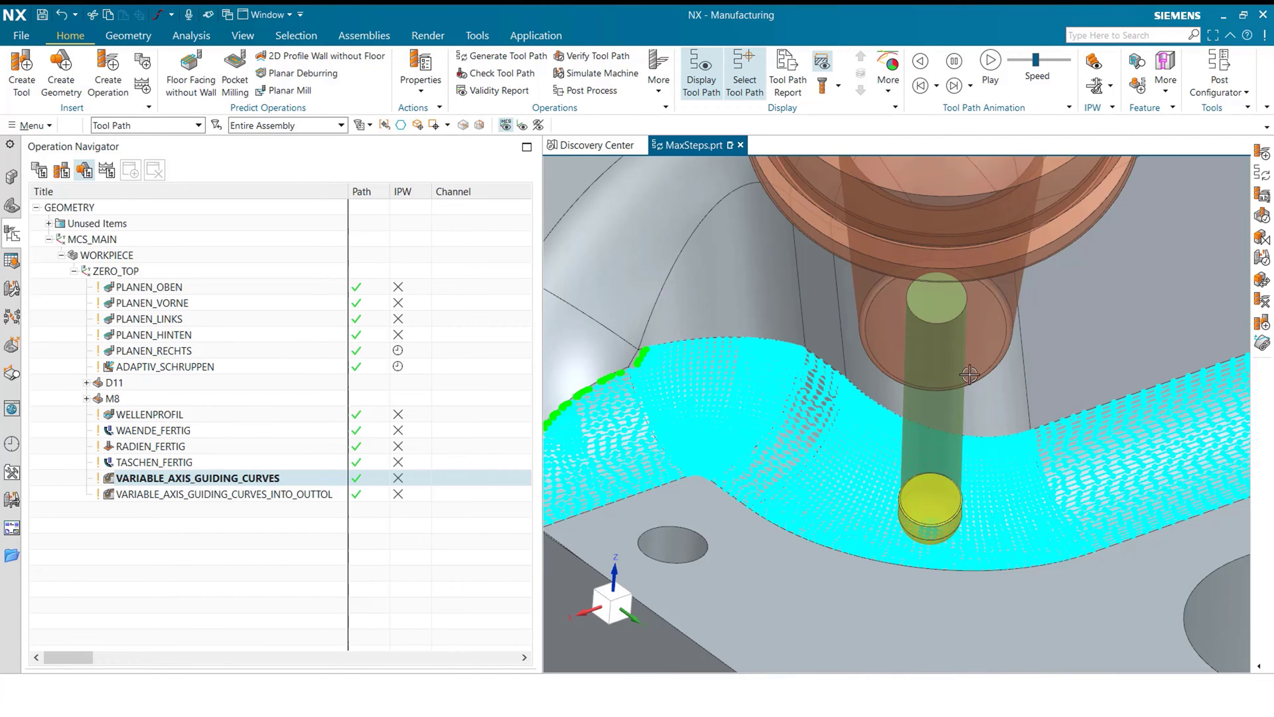
scroll(767, 369, "up", 2)
scroll(767, 369, "up", 3)
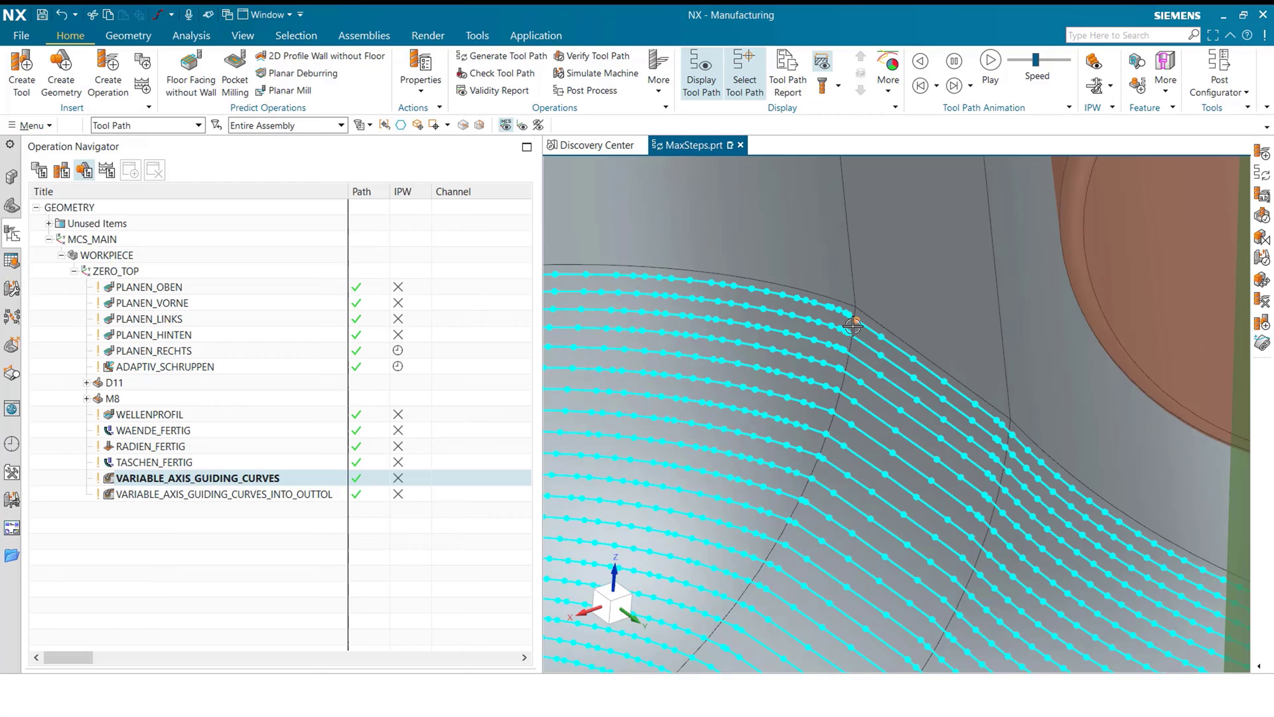
Step: Move the tool to point XM 236.842, YM 33.143, ZM -97.043, axis i 0.505, k 0.856
left_click(912, 358)
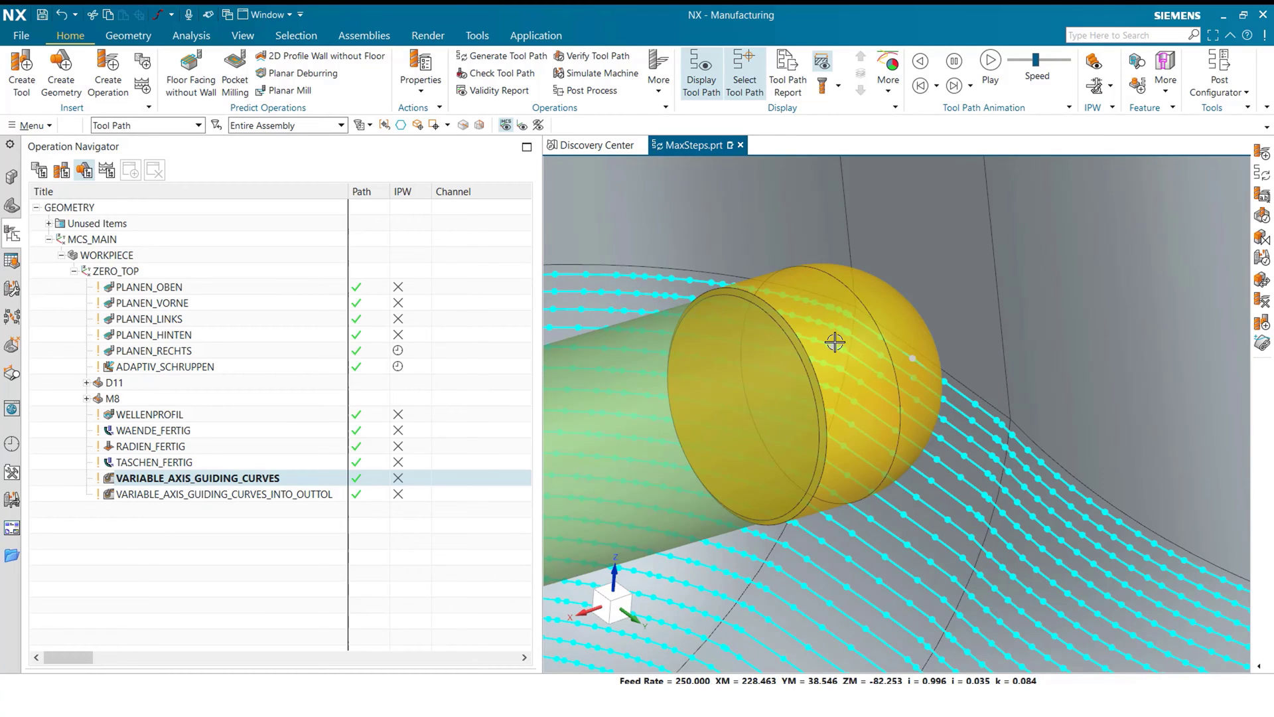
left_click_drag(943, 383, 994, 478)
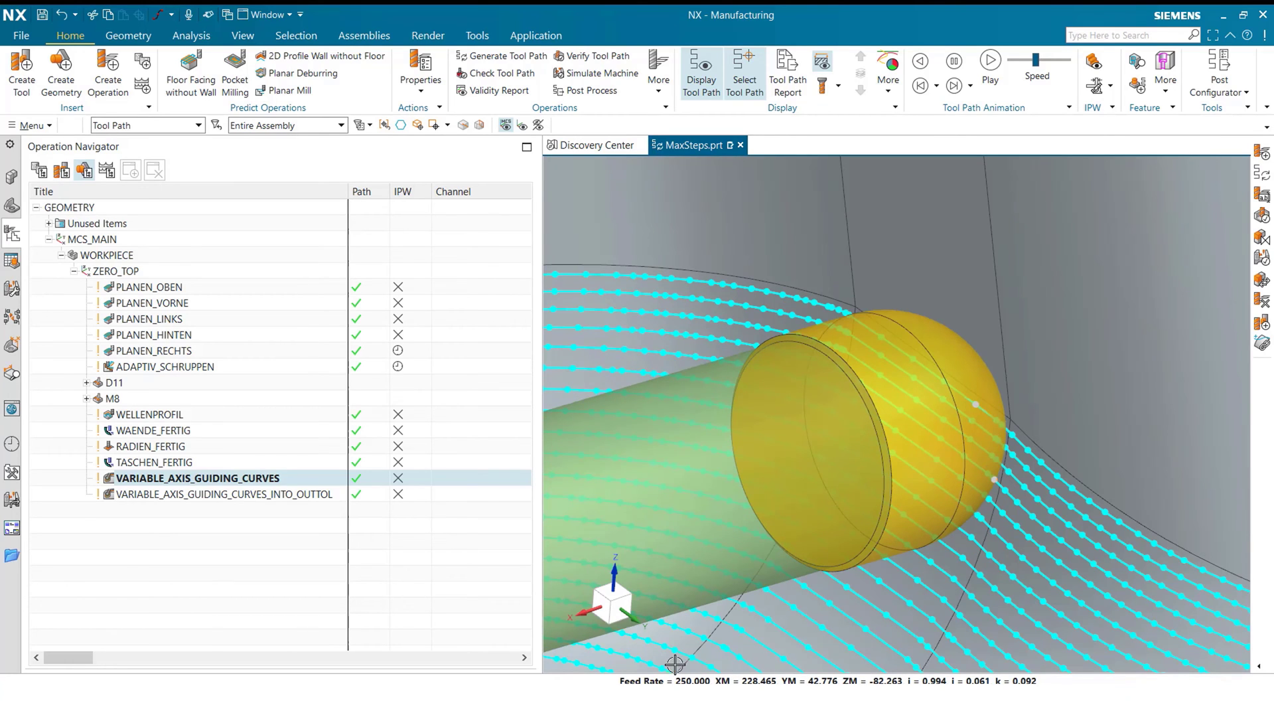
left_click(646, 664)
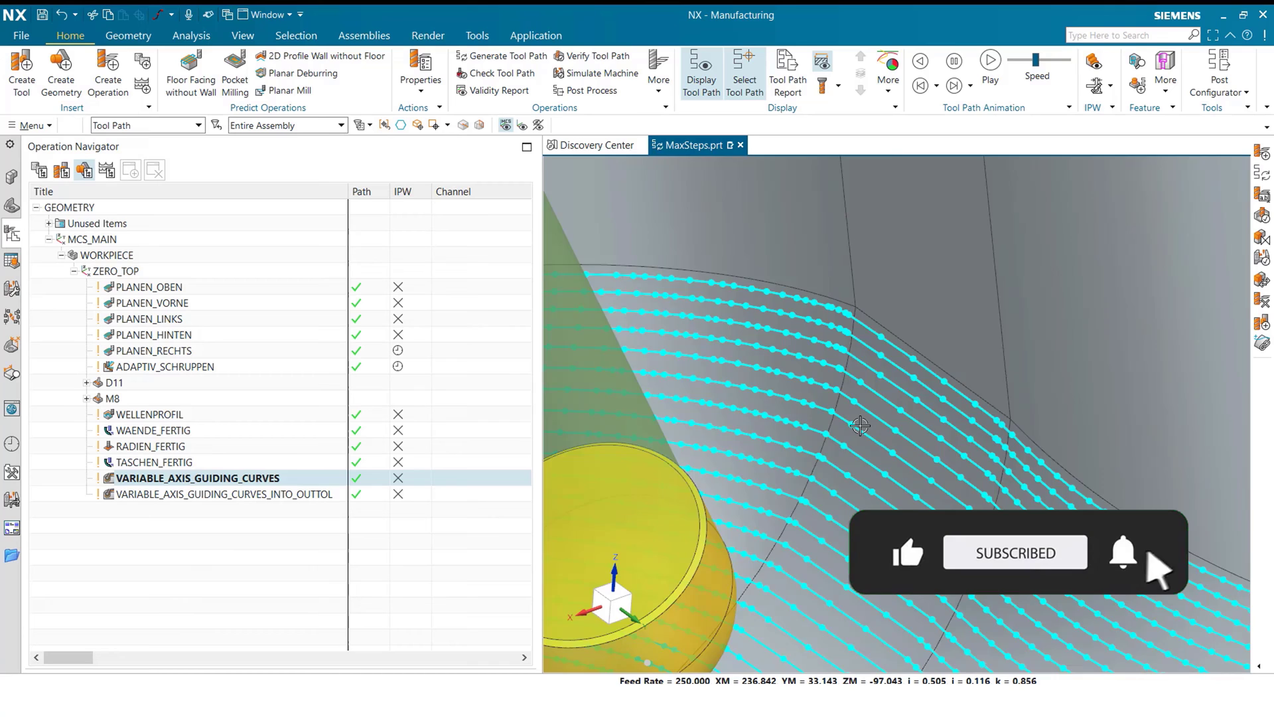
scroll(868, 475, "down", 5)
scroll(900, 632, "up", 3)
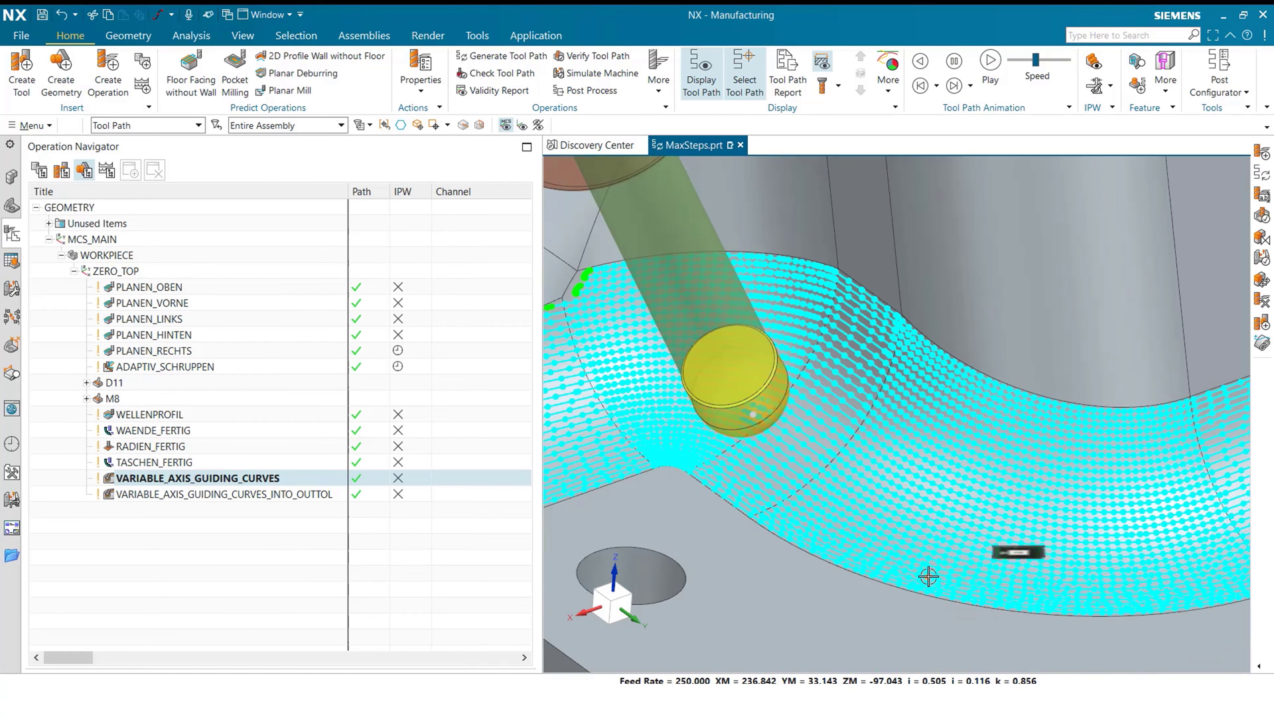
Step: Confirm VARIABLE_AXIS_GUIDING_CURVES_INTO_OUTTOL uses Intol and Outtol of 0.0050, then close with OK
double_click(266, 494)
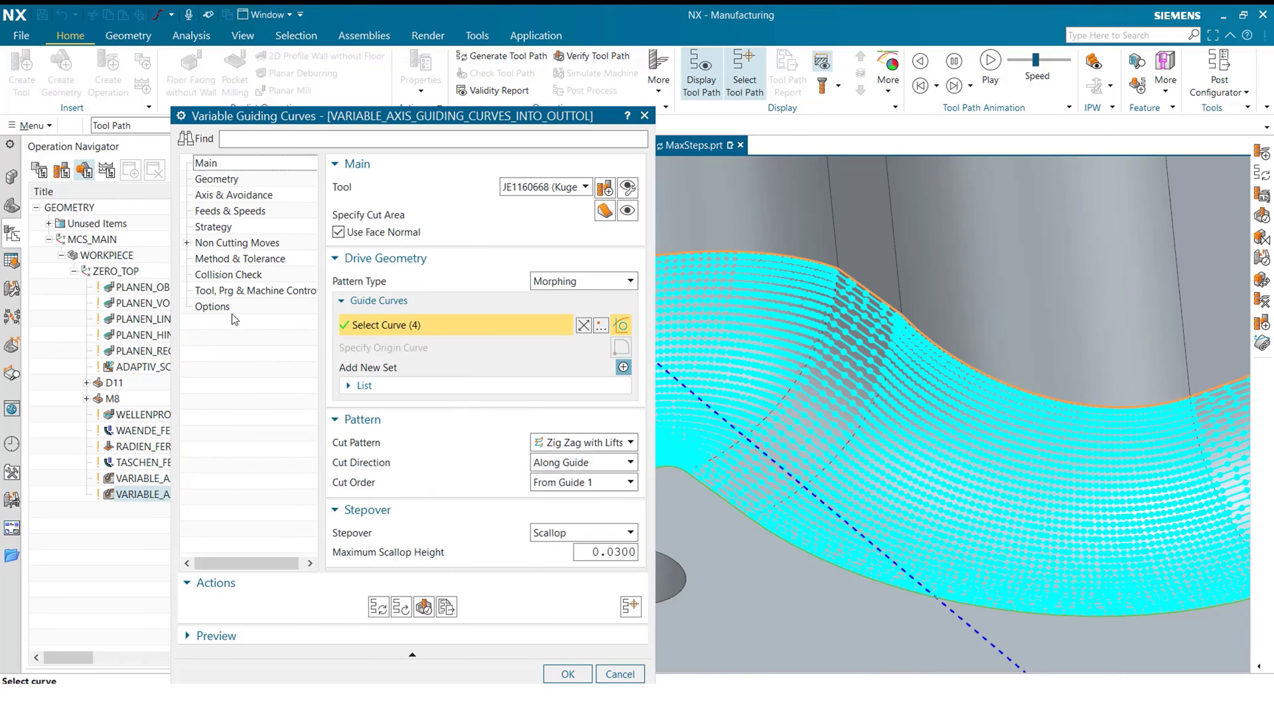
left_click(229, 274)
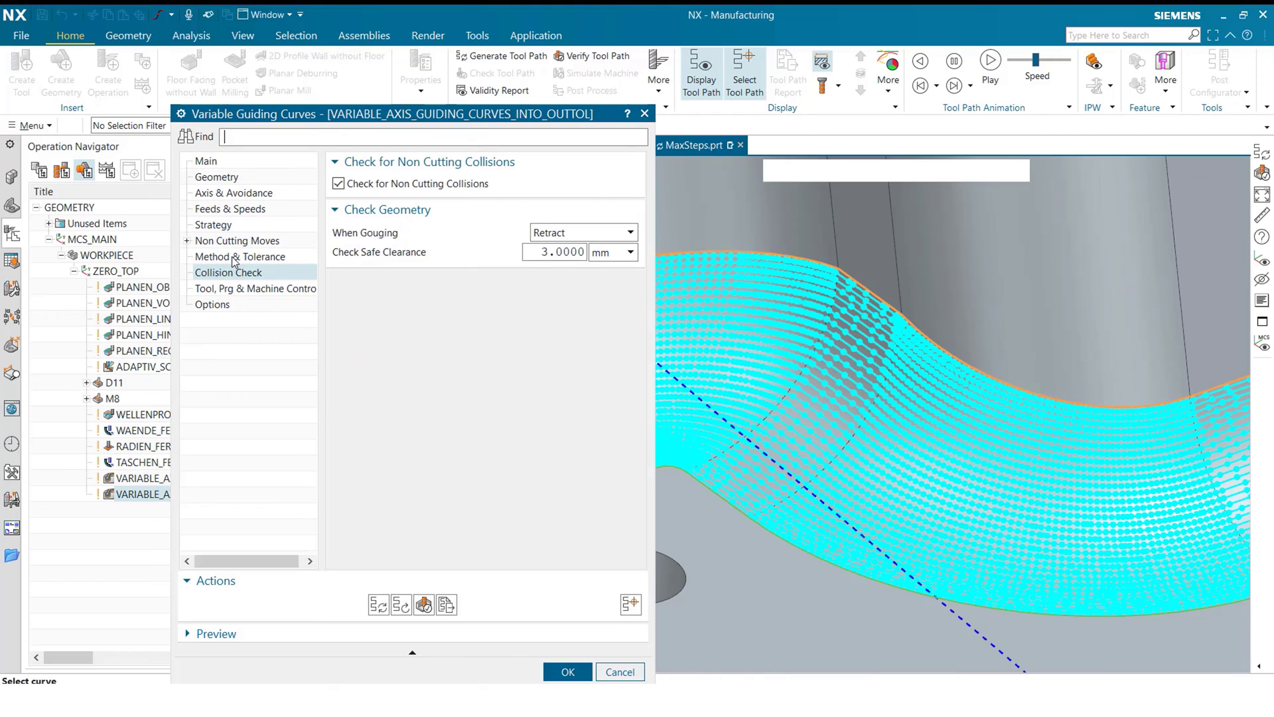
left_click(235, 258)
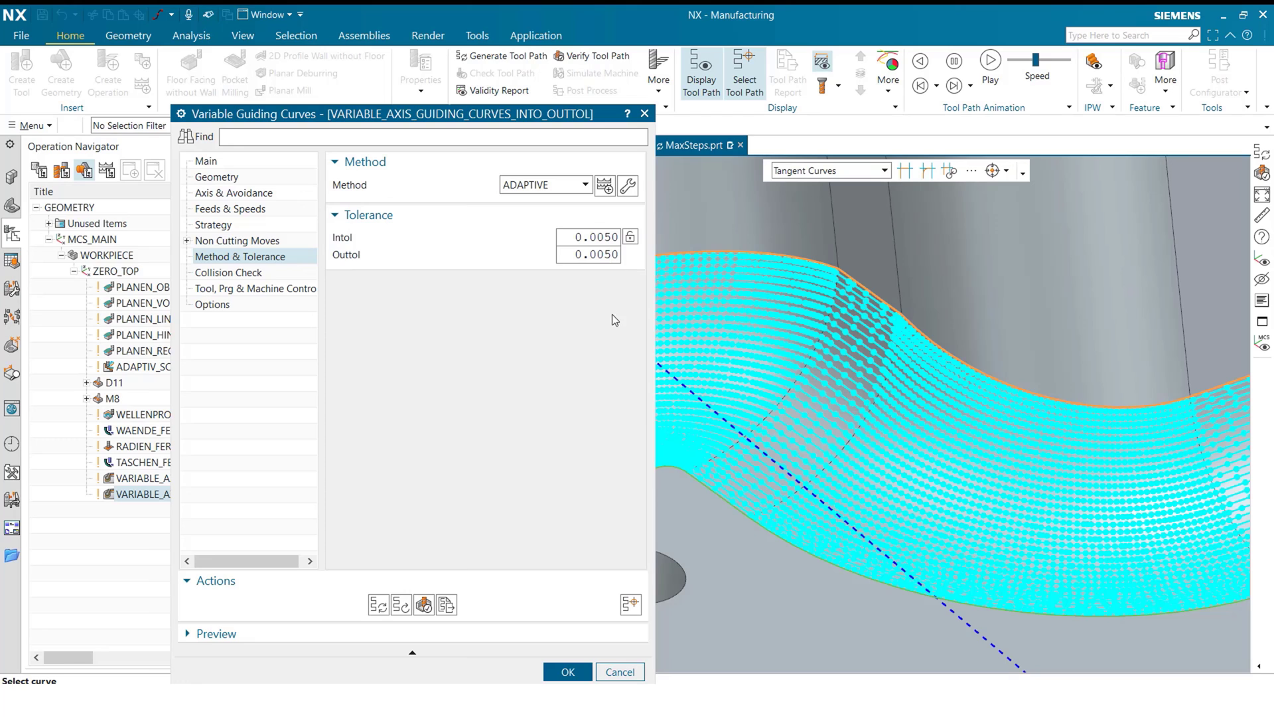
scroll(829, 306, "up", 5)
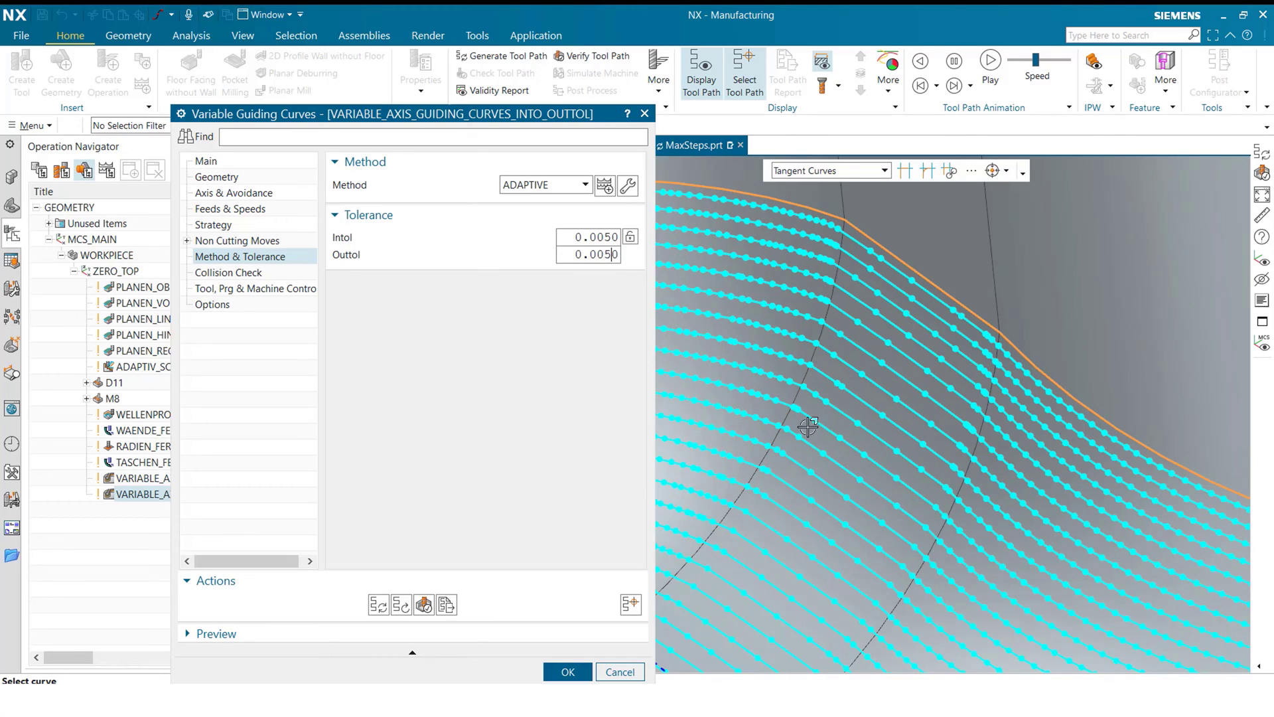
left_click(568, 671)
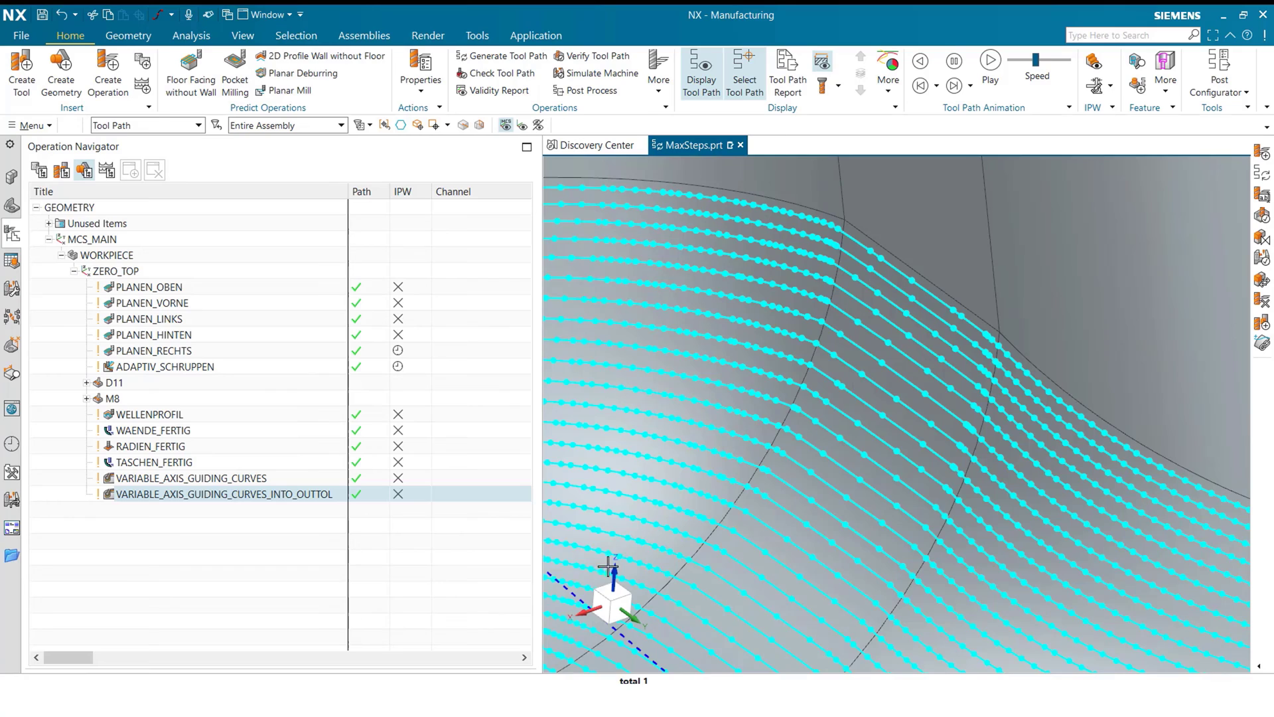
Step: Edit VARIABLE_AXIS_GUIDING_CURVES and view its Strategy page showing Max Step Value 30 %Tool
left_click(275, 478)
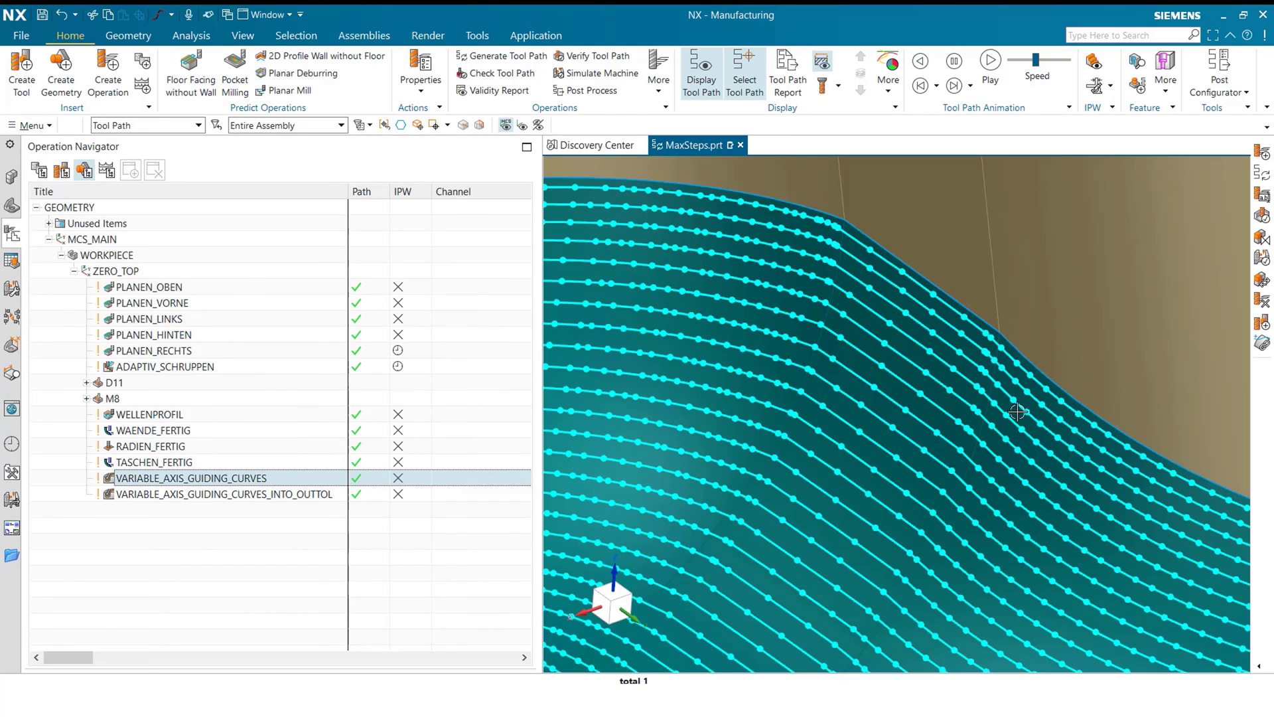
scroll(818, 344, "down", 5)
scroll(537, 516, "up", 5)
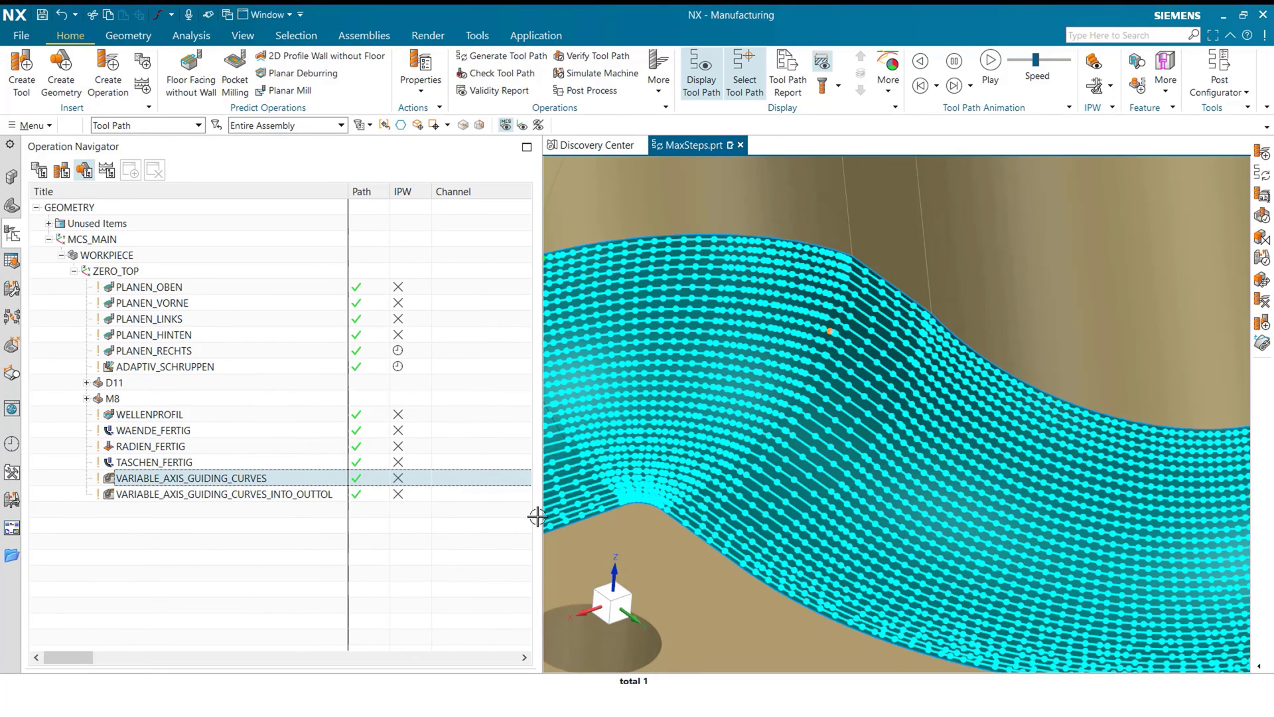
double_click(272, 476)
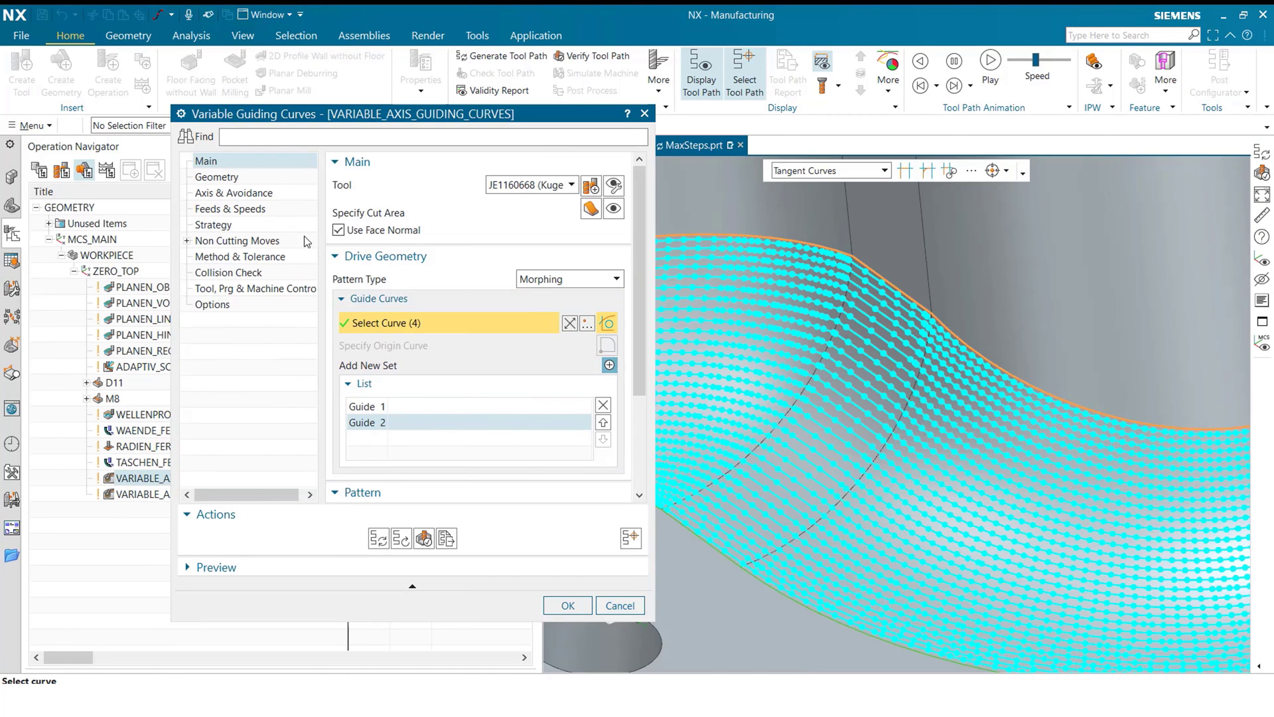
left_click(235, 225)
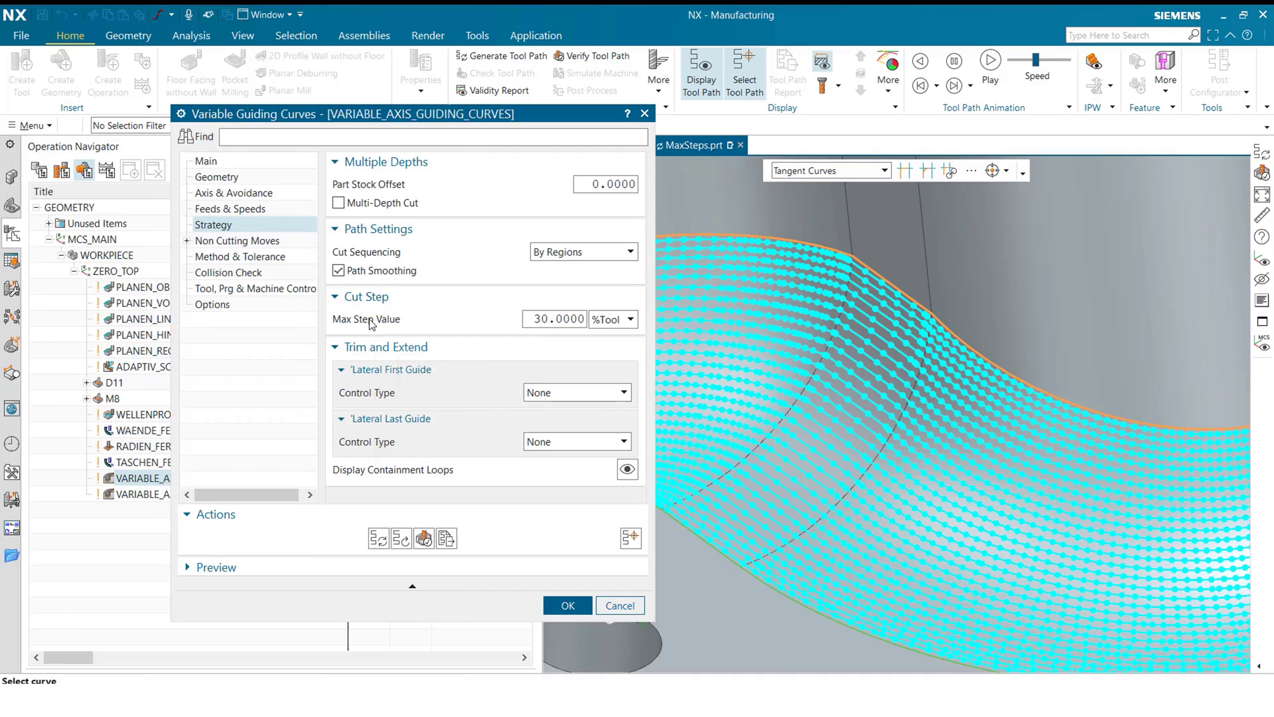
mouse_move(370, 323)
Step: Change Max Step Value to 5 %Tool and regenerate the toolpath
double_click(539, 318)
type("5")
left_click(377, 542)
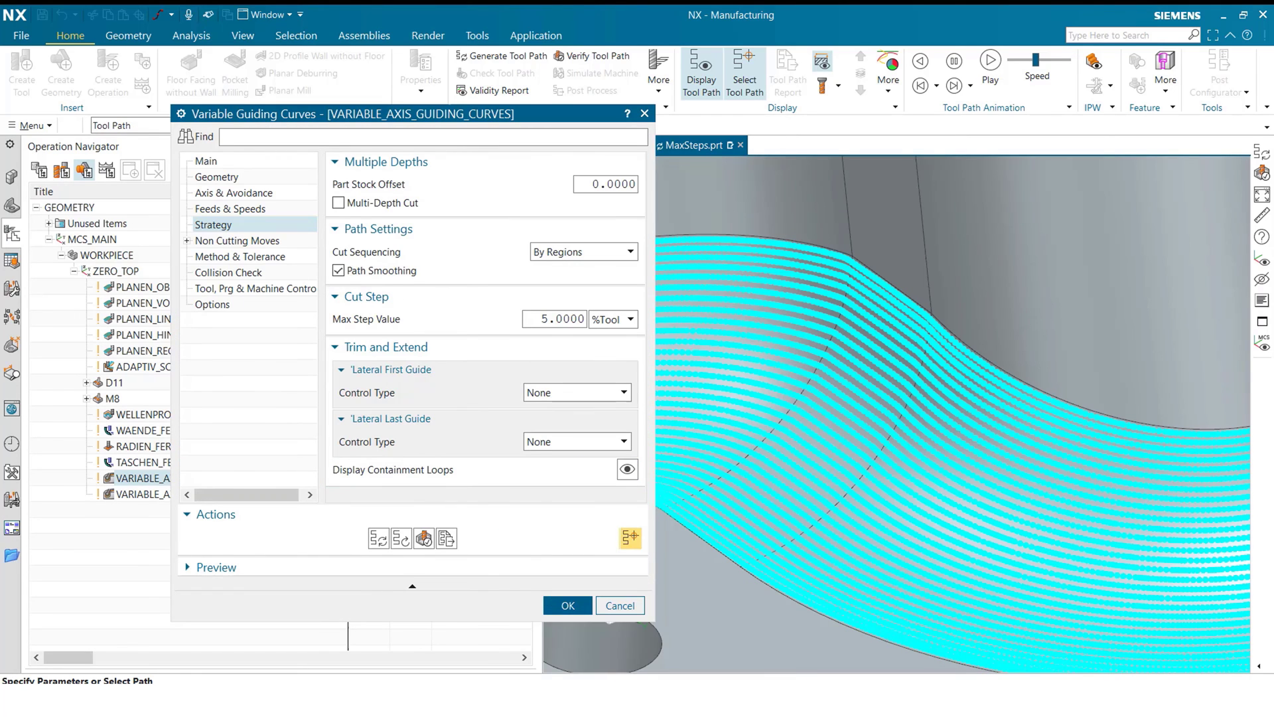
scroll(847, 318, "up", 8)
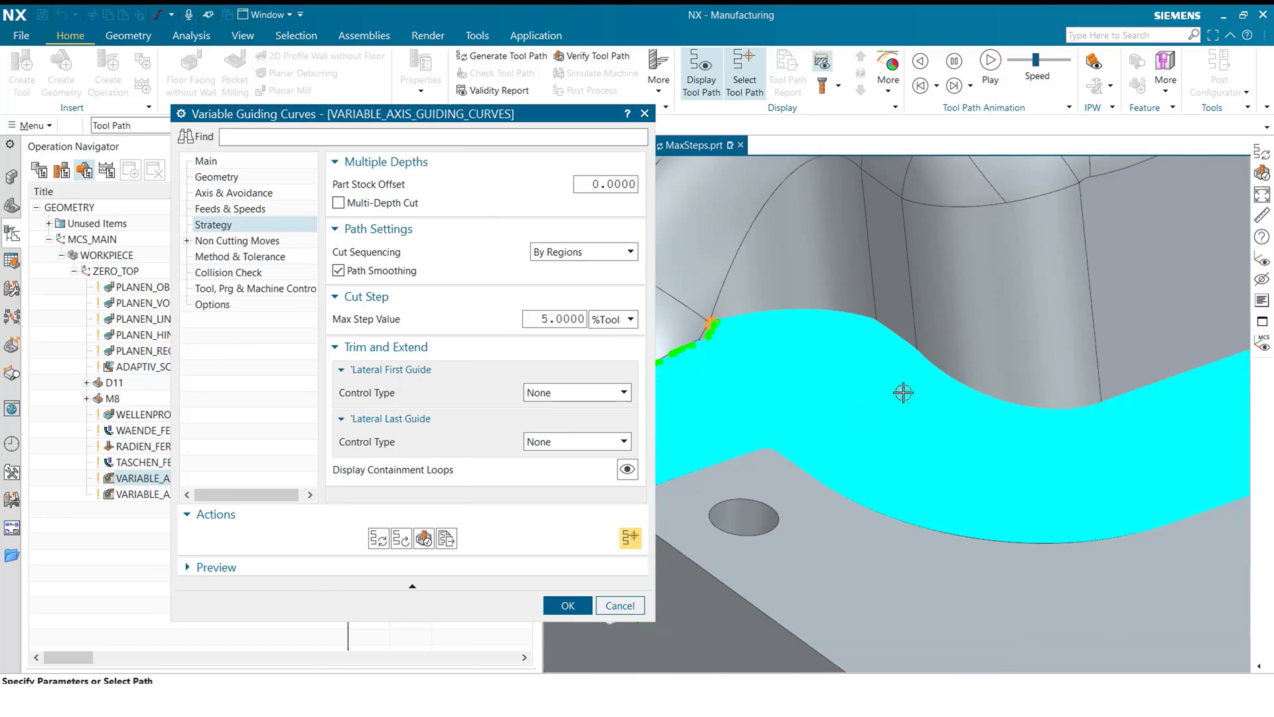
scroll(807, 426, "down", 6)
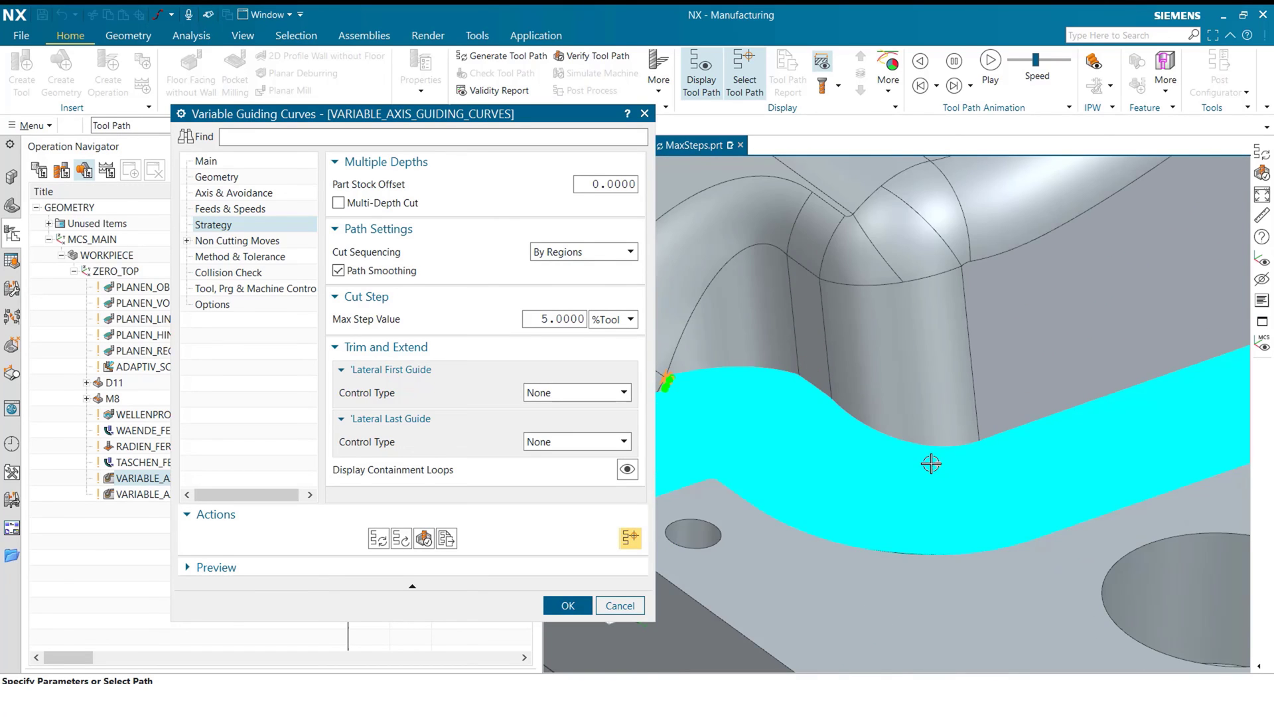
scroll(931, 463, "up", 2)
scroll(862, 441, "down", 5)
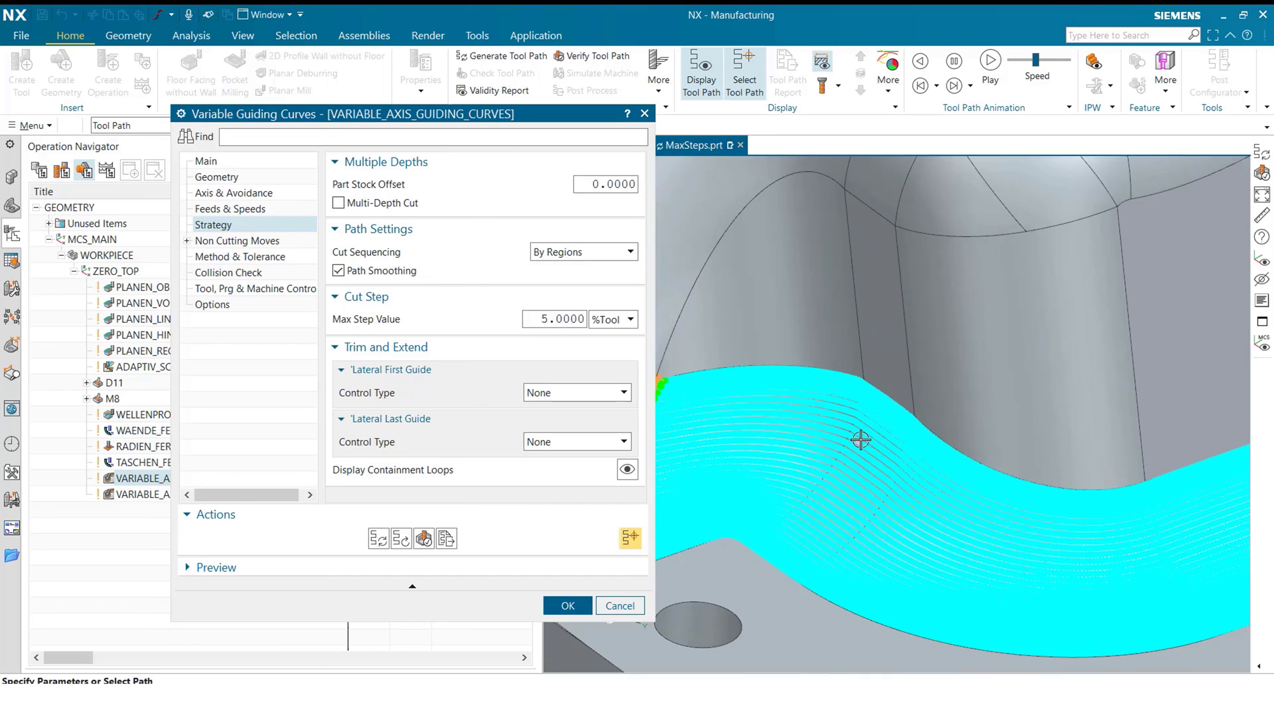
scroll(917, 322, "down", 3)
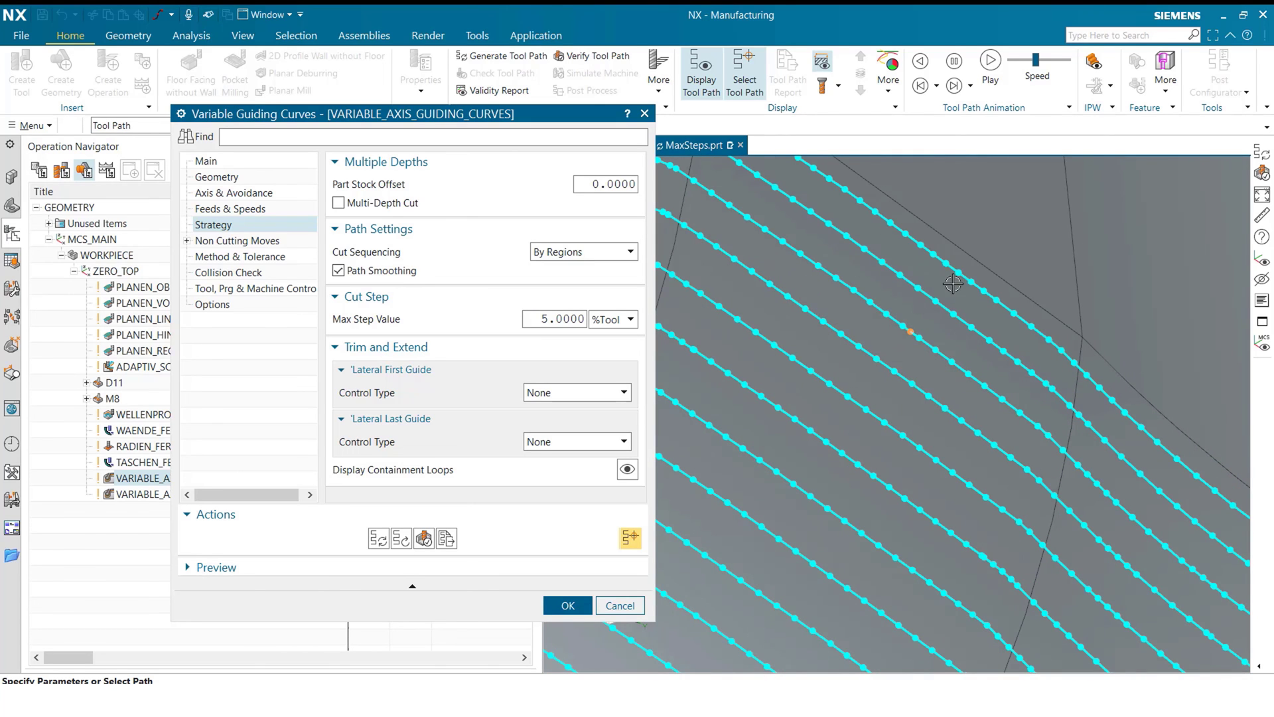
Step: Show the tool at a point on the densely spaced path, then cancel the operation dialog
left_click(961, 274)
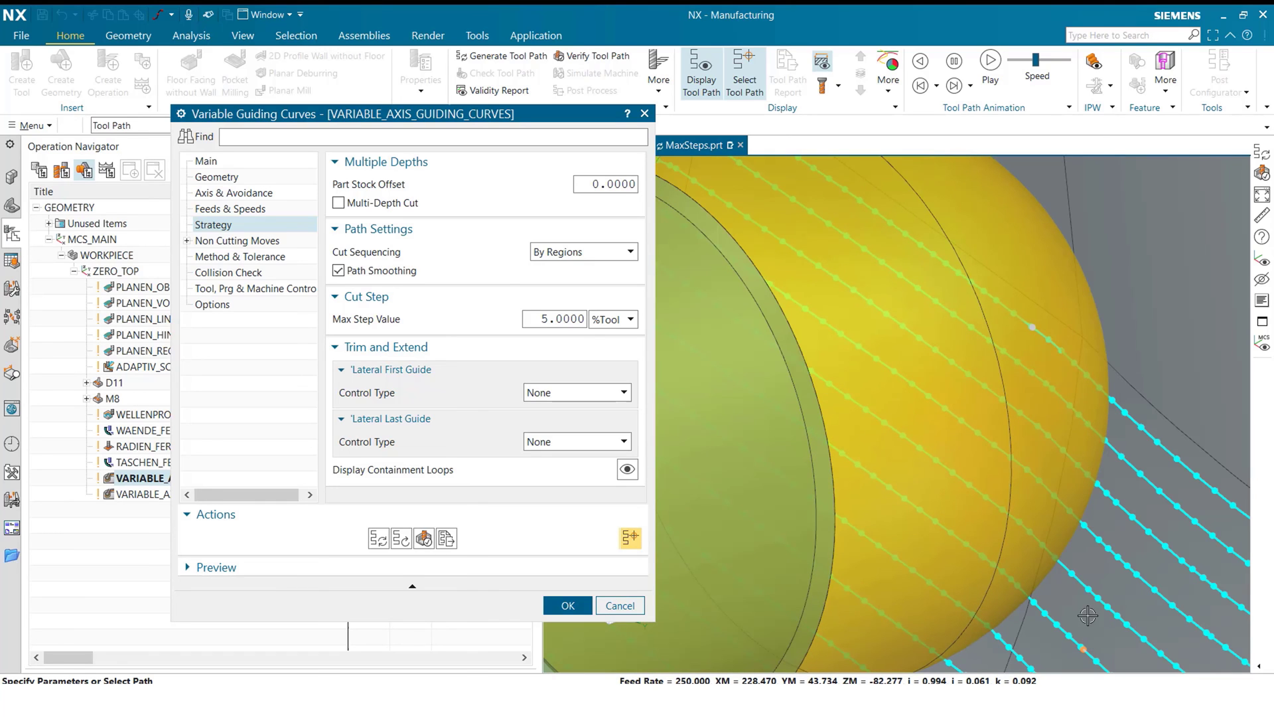
scroll(1075, 495, "down", 10)
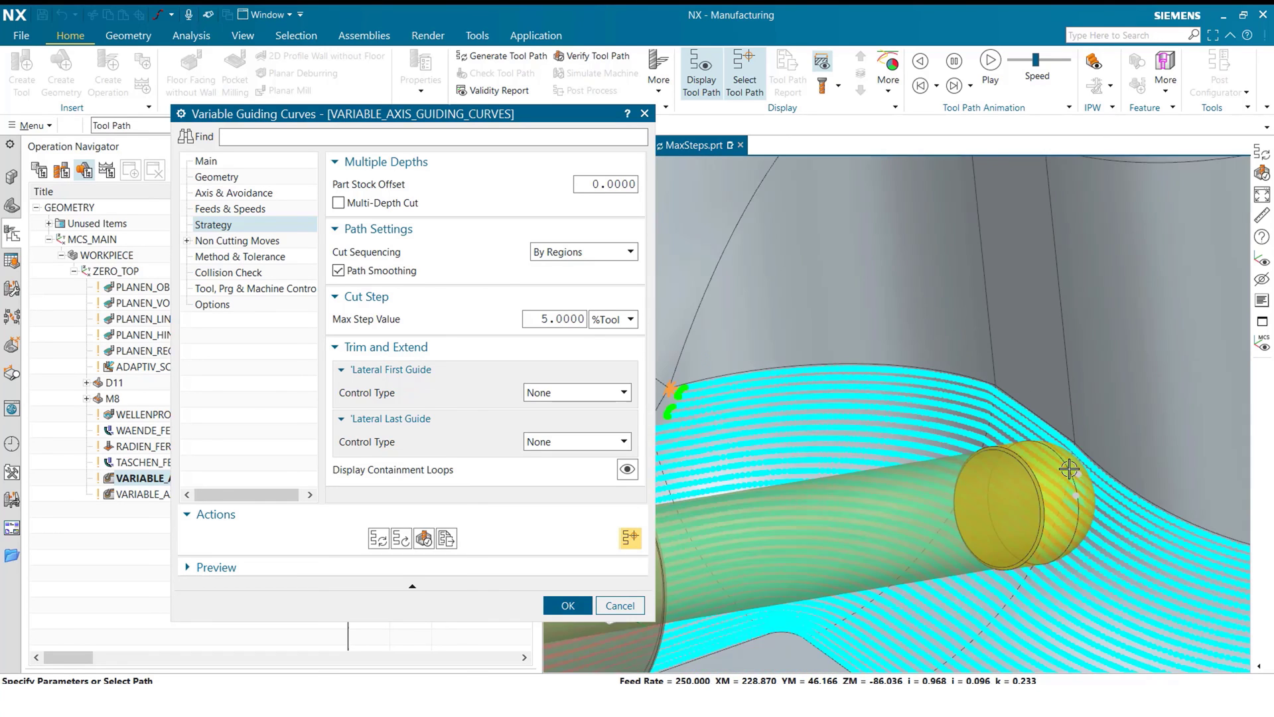
scroll(1216, 477, "up", 4)
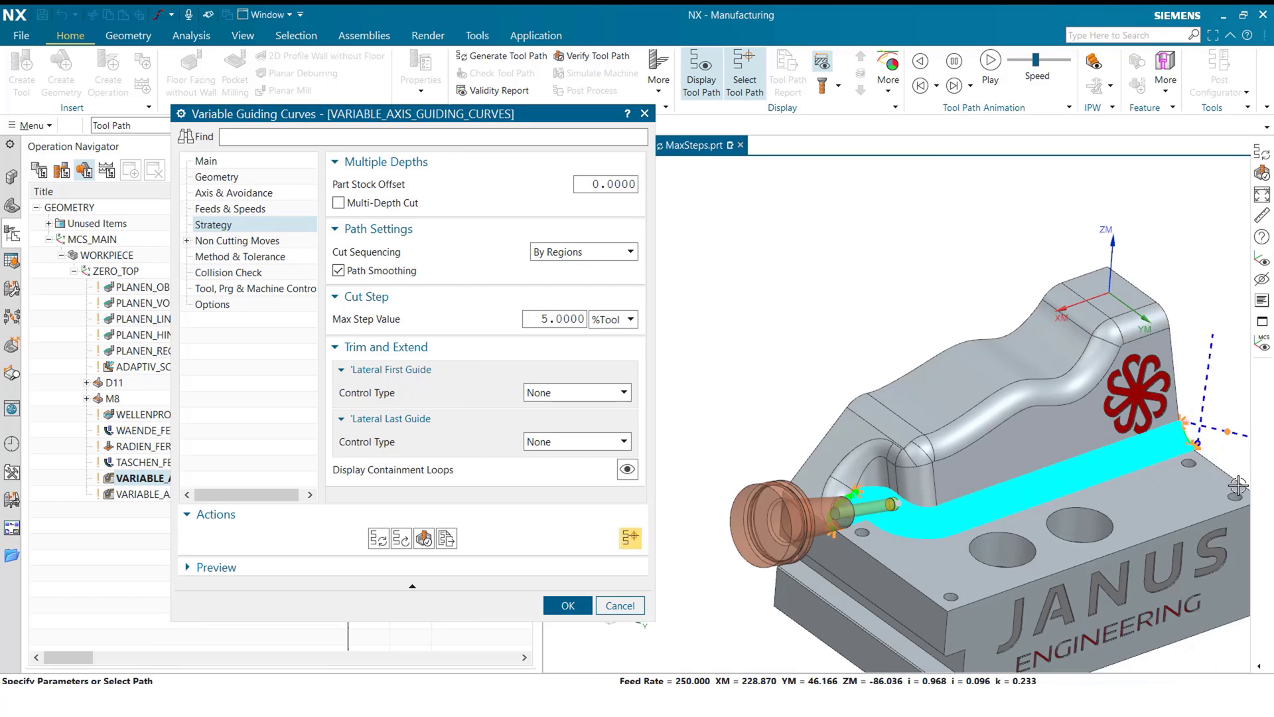
scroll(1137, 493, "down", 1)
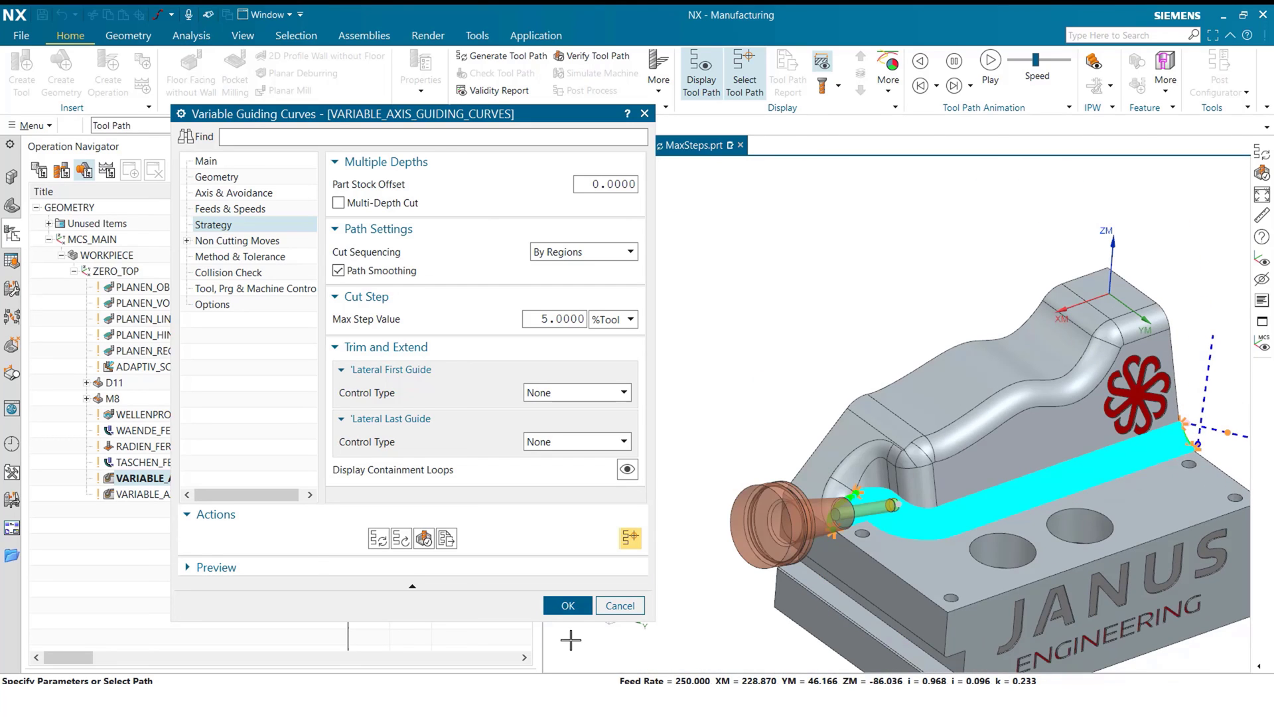
left_click(619, 605)
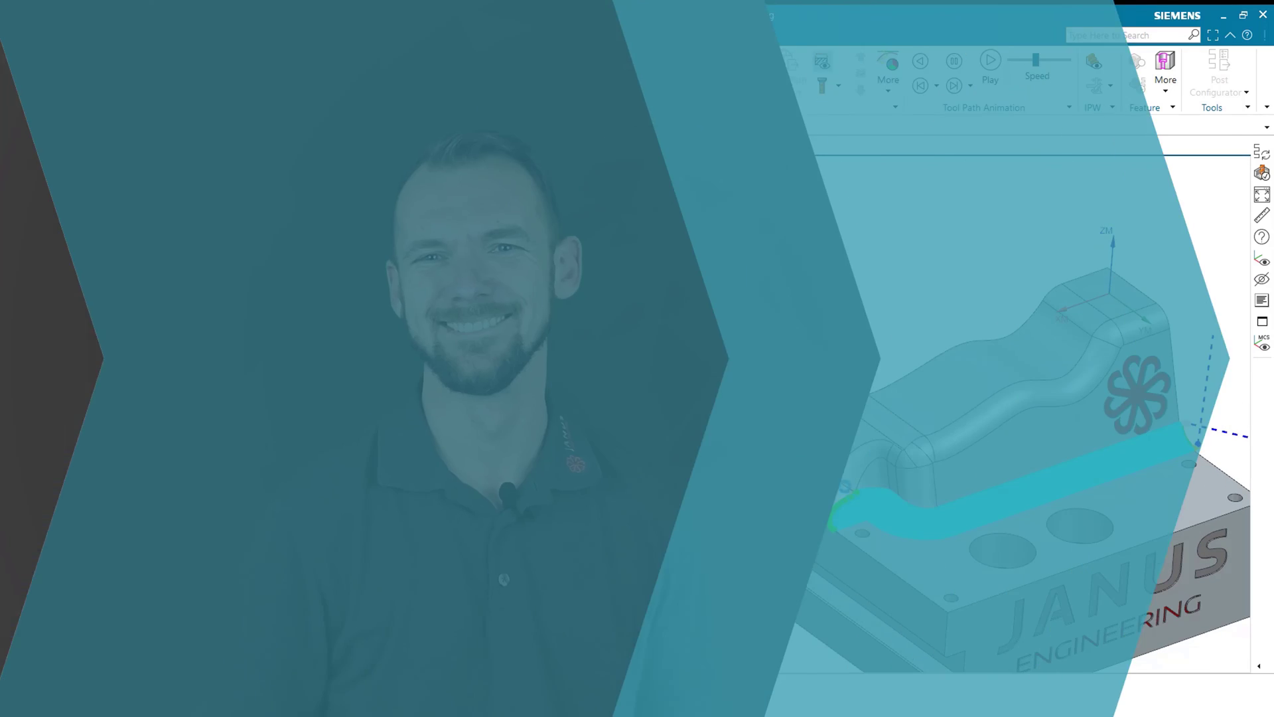